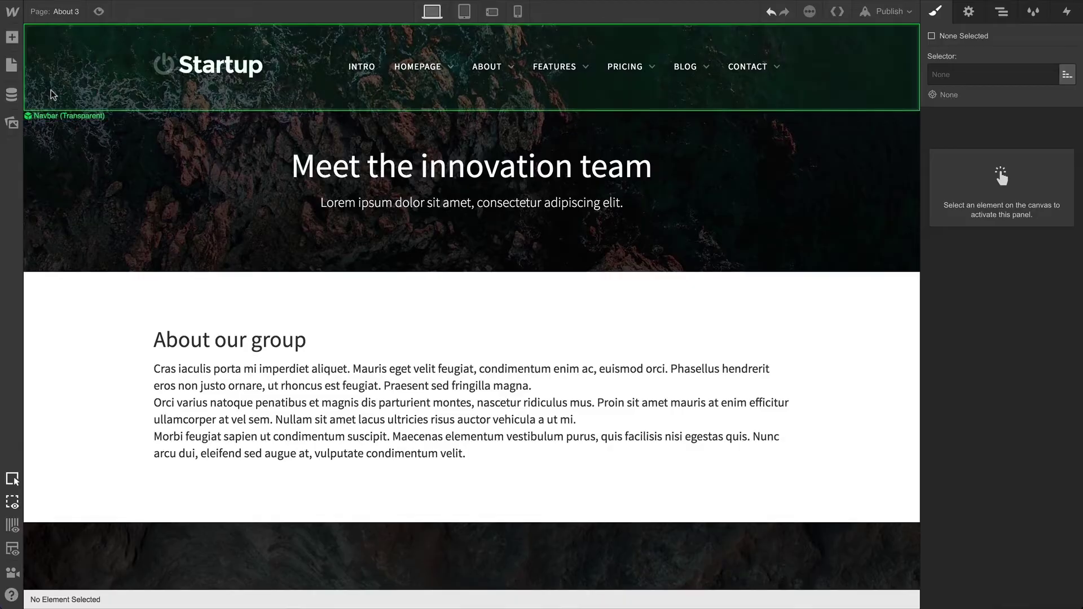
Step: Show the list of addable elements beside the About page
{"action": "left_click", "coordinate": [12, 36]}
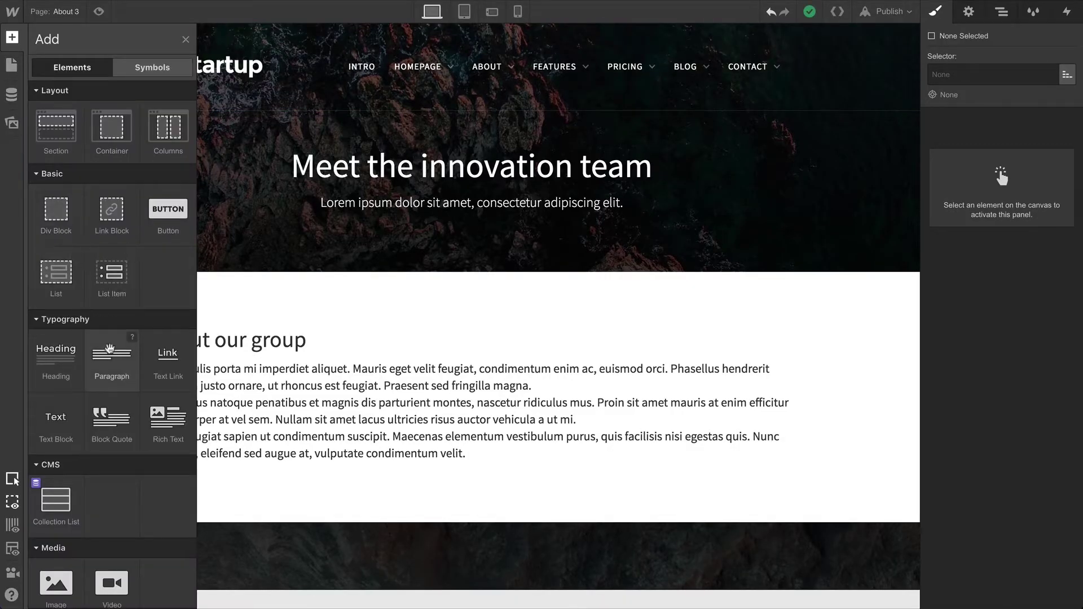
Step: Add a paragraph under the 'About our group' heading and paste the 'Aliquam elit risus…' text into it
{"action": "left_click_drag", "start_coordinate": [112, 355], "coordinate": [182, 359]}
{"action": "double_click", "coordinate": [156, 368]}
{"action": "left_click", "coordinate": [156, 368]}
{"action": "type", "text": "Any text we want"}
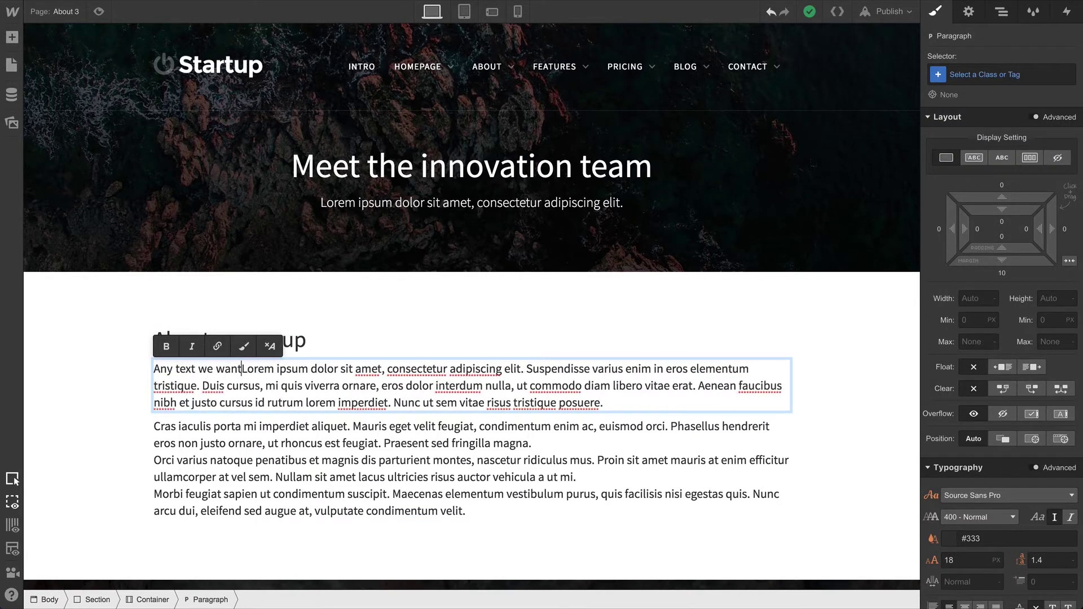
{"action": "key", "text": "ctrl+a"}
{"action": "type", "text": "Aliquam elit risus, luctus id ipsum sed, gravida bibendum nunc. Nulla ligula urna, volutpat non gravida quis, porttitor id turpis. Pellentesque habitant morbi tristique senectus et netus et malesuada fames ac turpis egestas. Etiam non nisi accumsan massa iaculis rhoncus. Curabitur felis ligula, viverra et tristique id, fringilla et libero. Donec a lacus ac tellus laoreet vestibulum."}
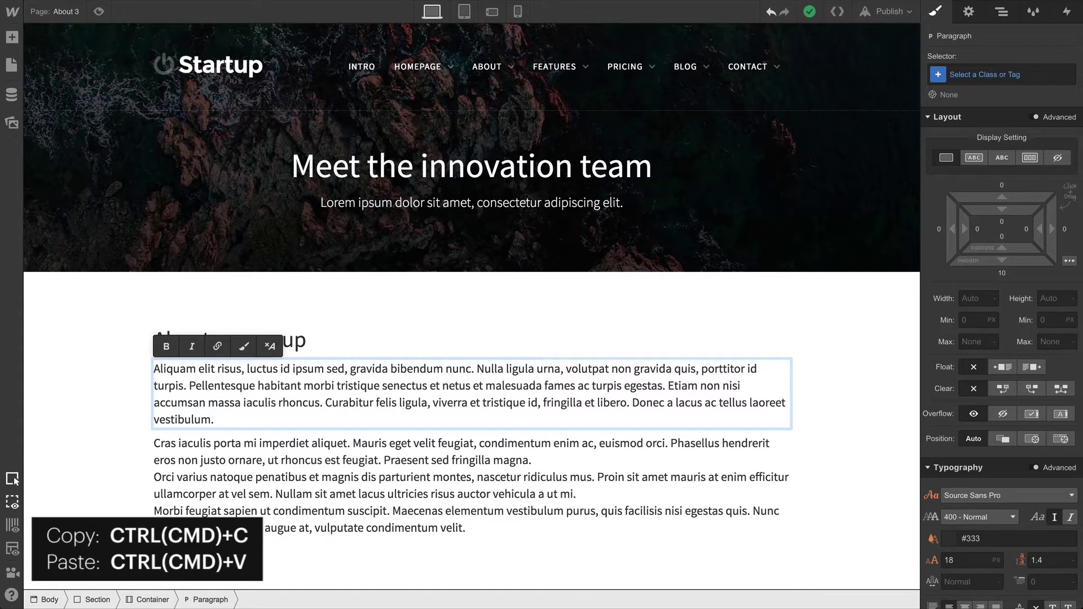
{"action": "left_click", "coordinate": [252, 462]}
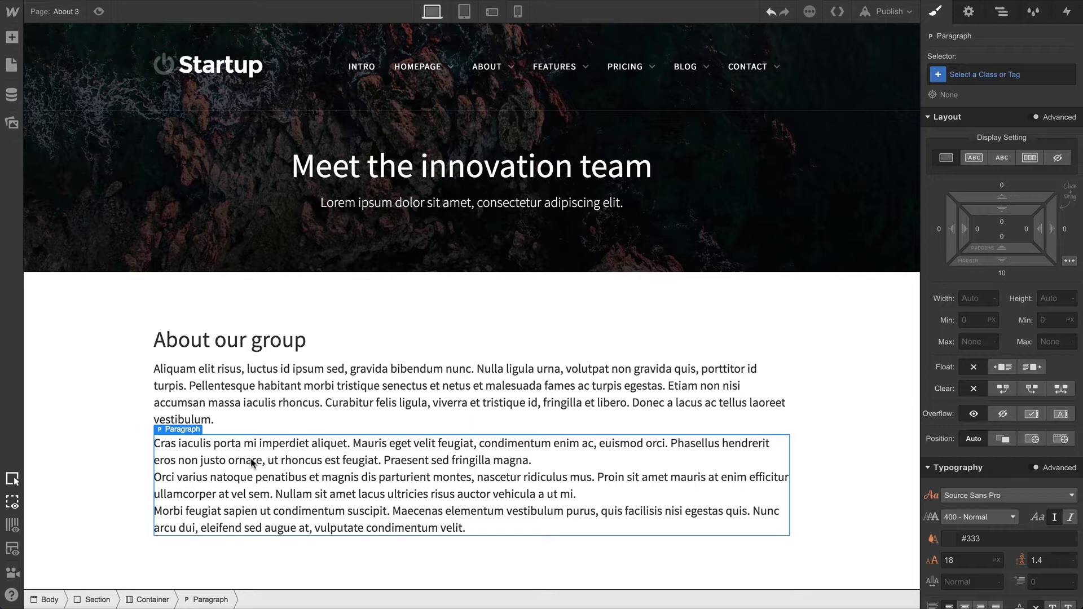
{"action": "scroll", "coordinate": [250, 458], "scroll_direction": "down", "scroll_amount": 5}
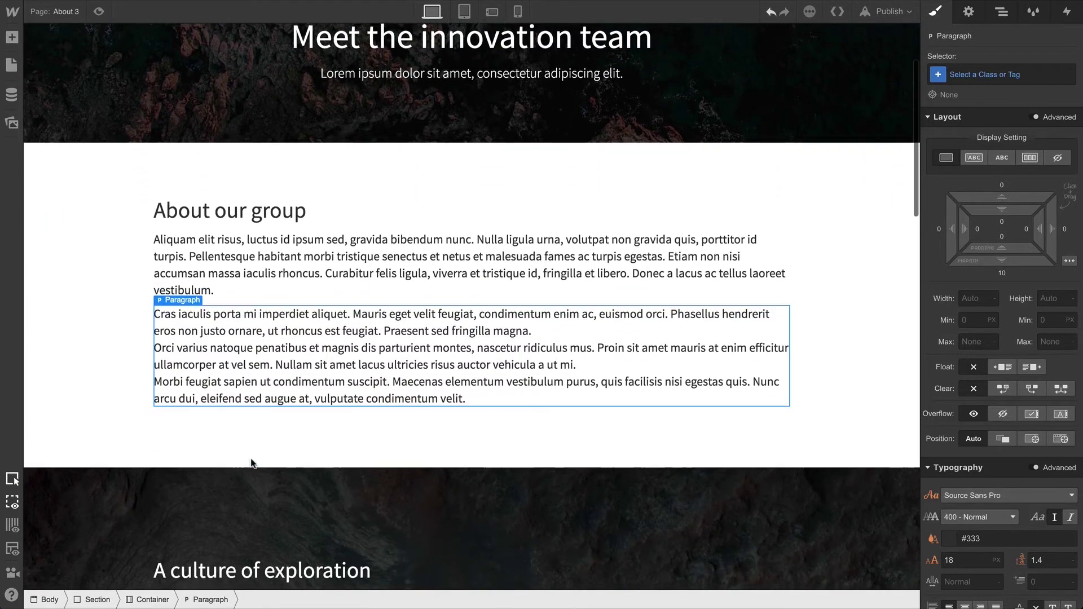
{"action": "scroll", "coordinate": [252, 462], "scroll_direction": "down", "scroll_amount": 3}
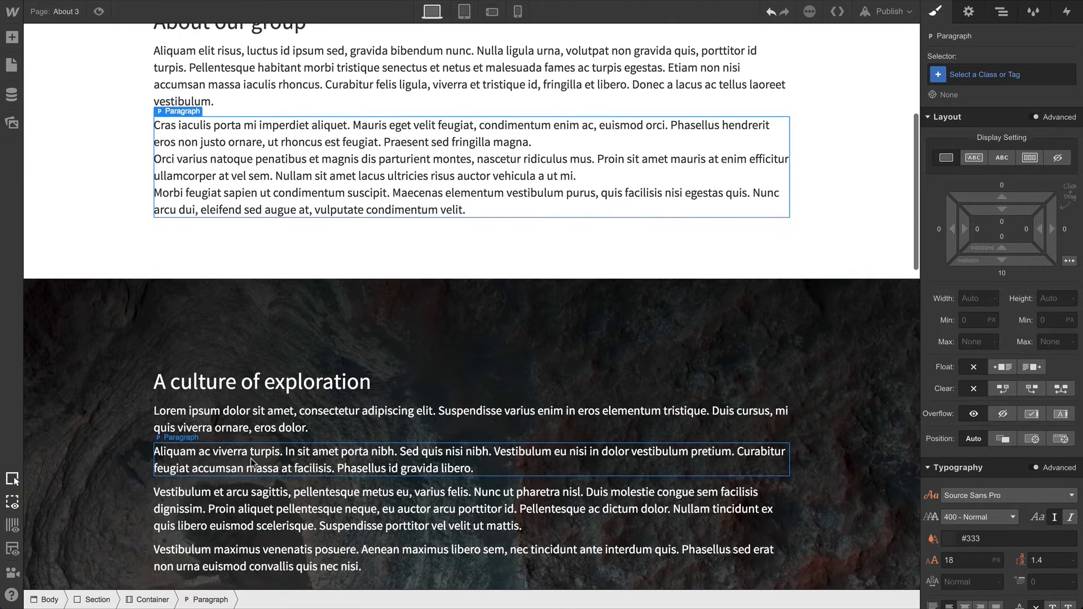
{"action": "left_click", "coordinate": [249, 429]}
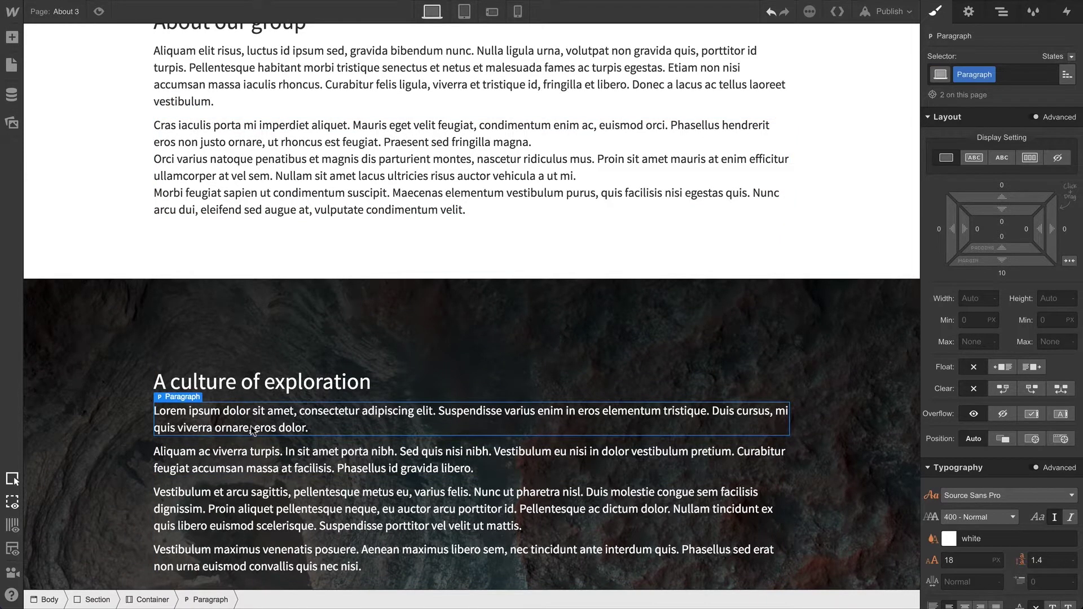
{"action": "left_click", "coordinate": [262, 457]}
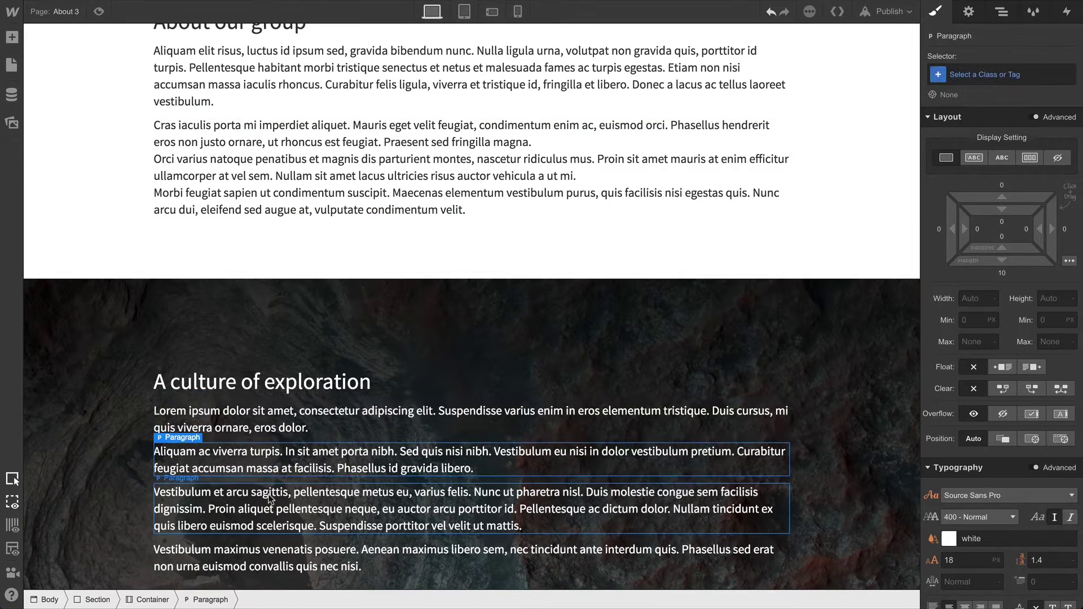
{"action": "left_click", "coordinate": [269, 499]}
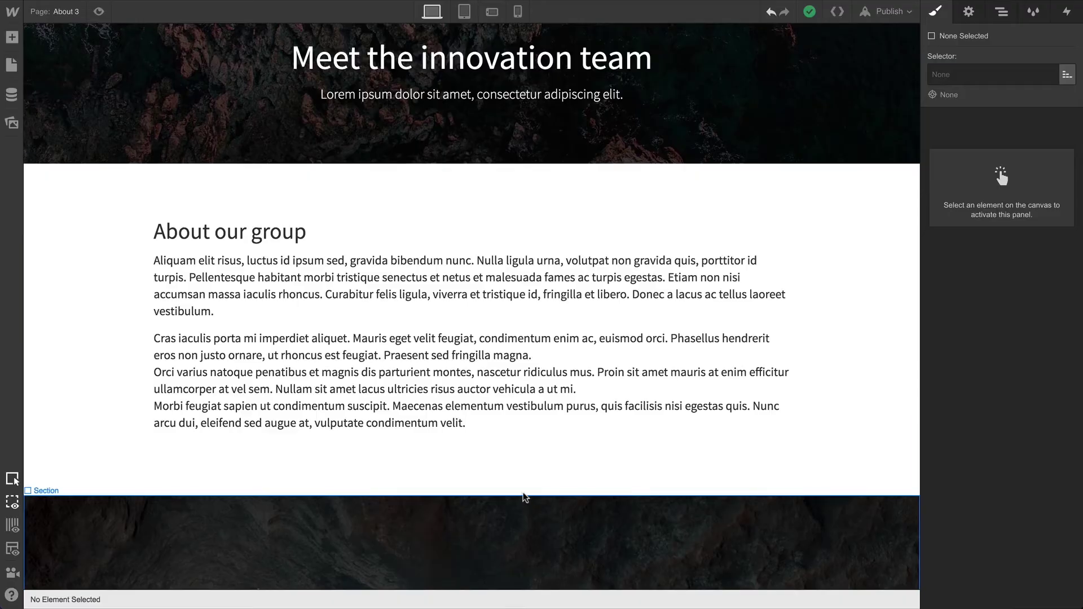
Step: Try soft line breaks after 'magna.', '…a ut mi.' and 'velit.' in the Cras paragraph, then remove them
{"action": "left_click", "coordinate": [510, 408]}
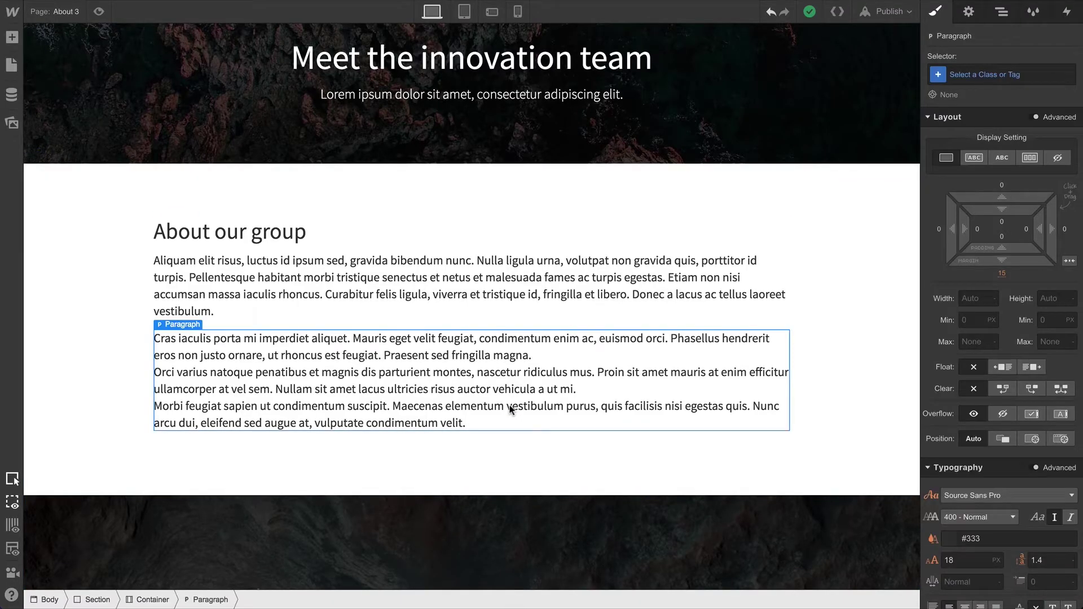
{"action": "double_click", "coordinate": [538, 356]}
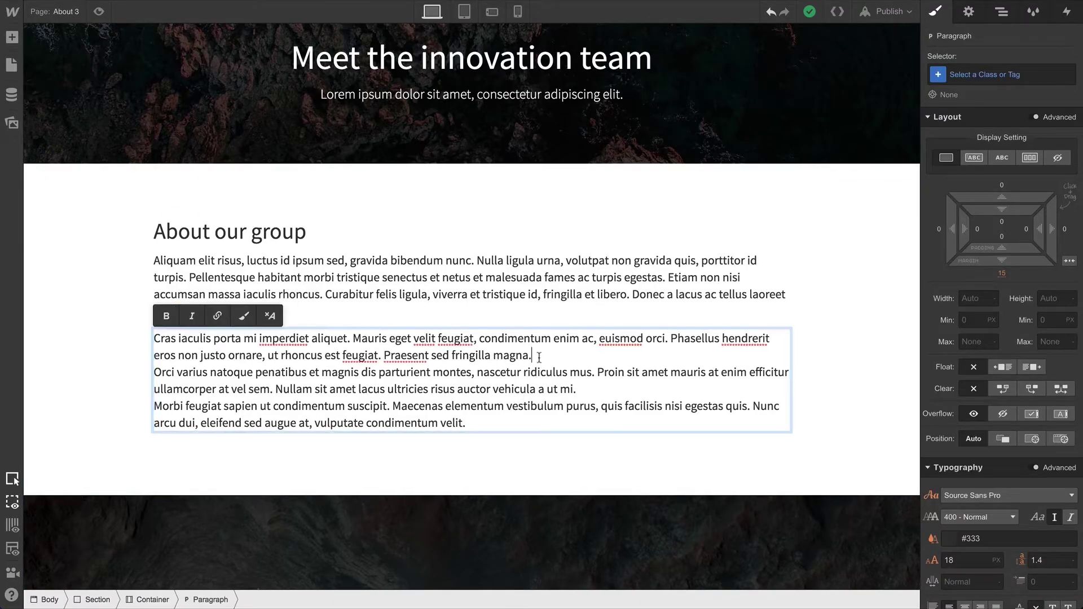
{"action": "key", "text": "shift+Return"}
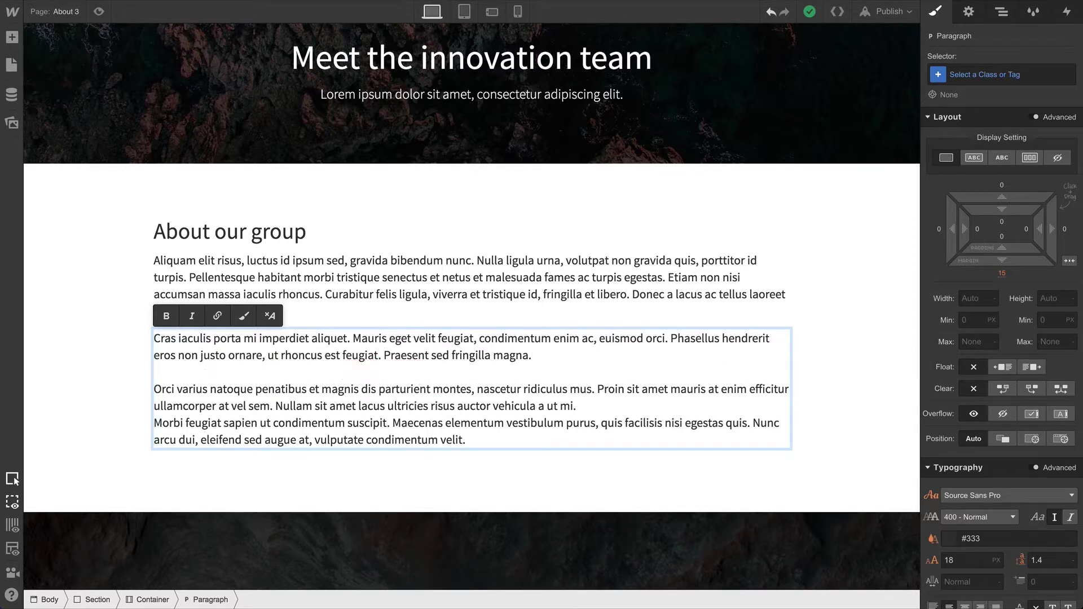
{"action": "left_click", "coordinate": [599, 405]}
{"action": "key", "text": "shift+Return"}
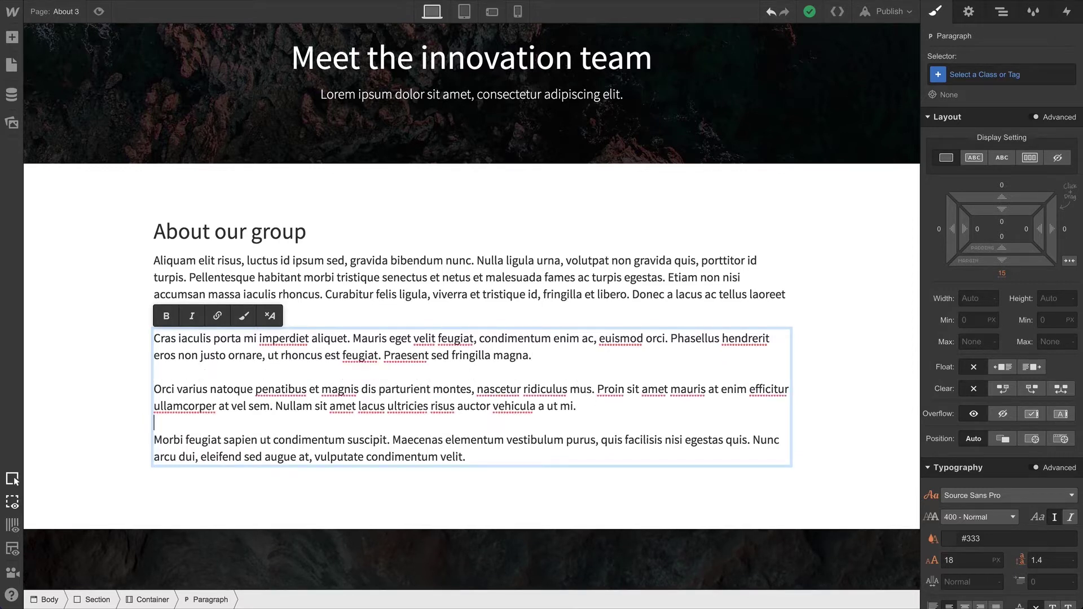
{"action": "left_click", "coordinate": [582, 456]}
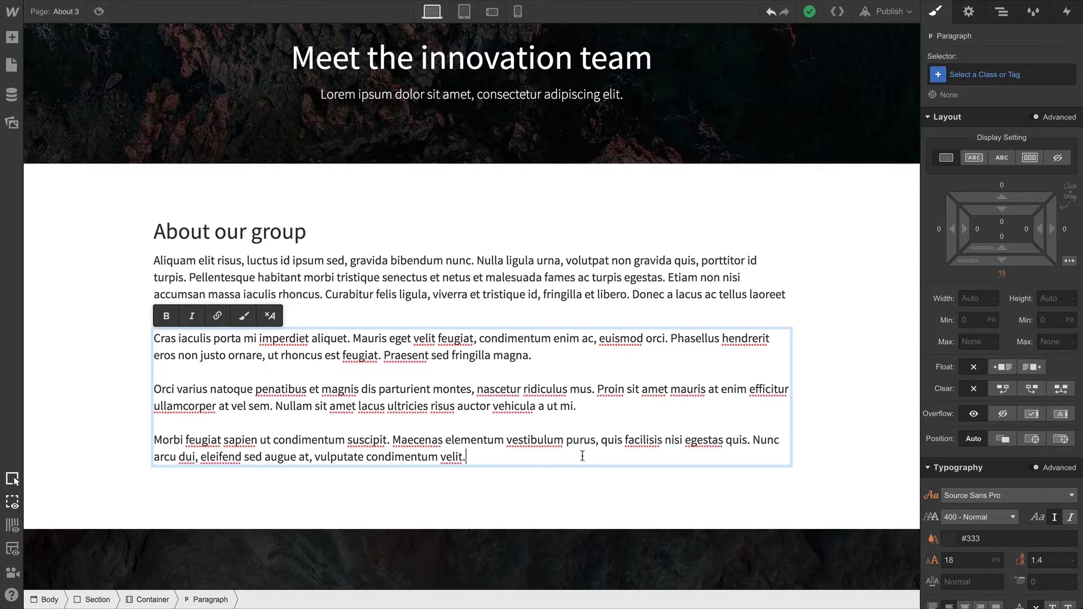
{"action": "key", "text": "shift+Return"}
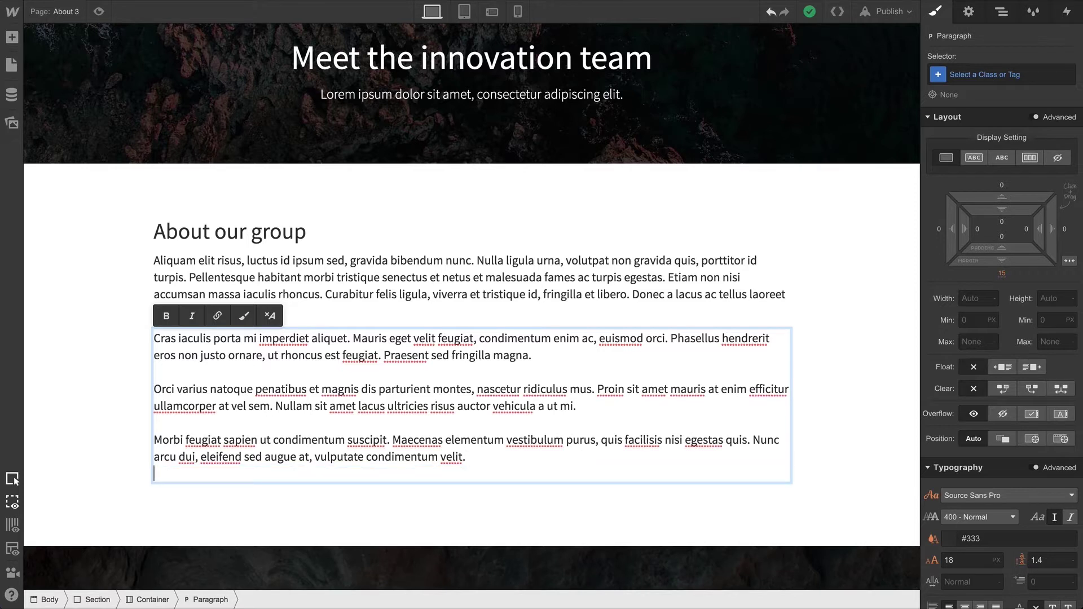
{"action": "key", "text": "BackSpace"}
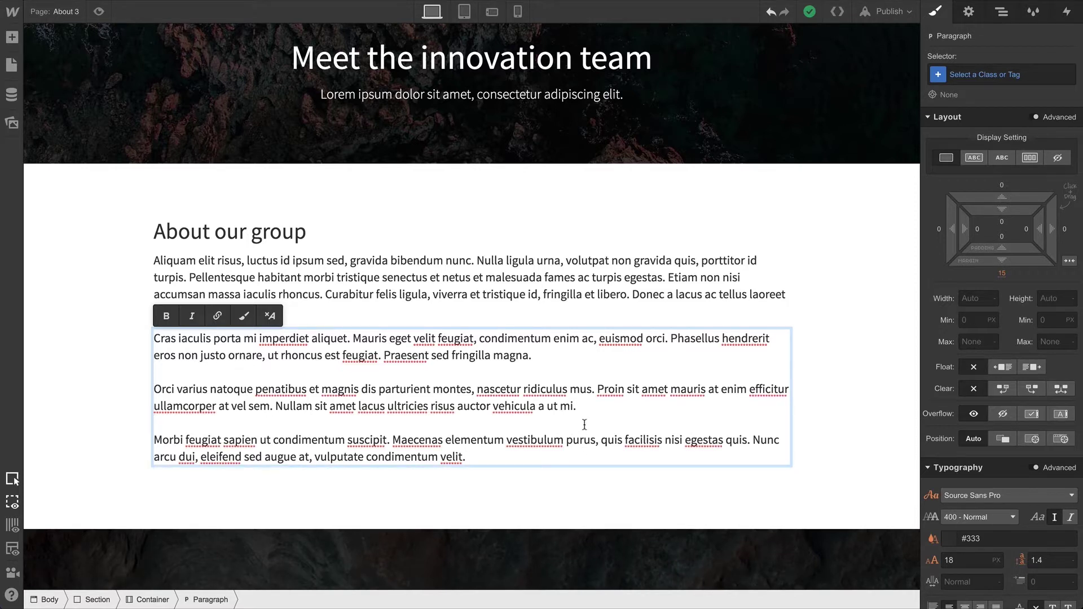
{"action": "key", "text": "BackSpace"}
Step: Add empty lines after 'magna.' and after '…a ut mi.' to separate the three passages
{"action": "left_click", "coordinate": [594, 371]}
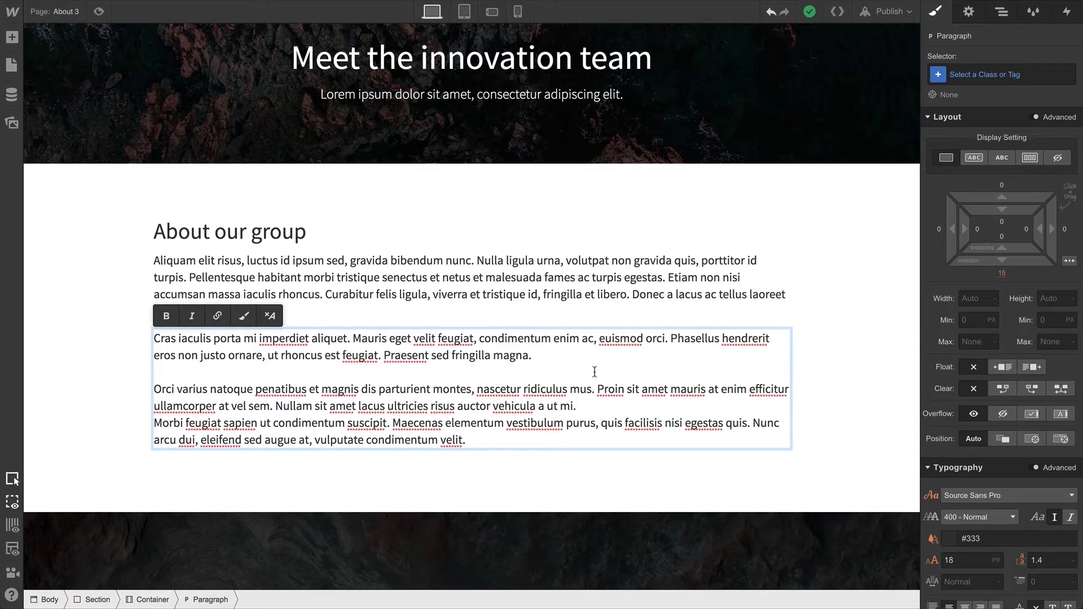
{"action": "key", "text": "BackSpace"}
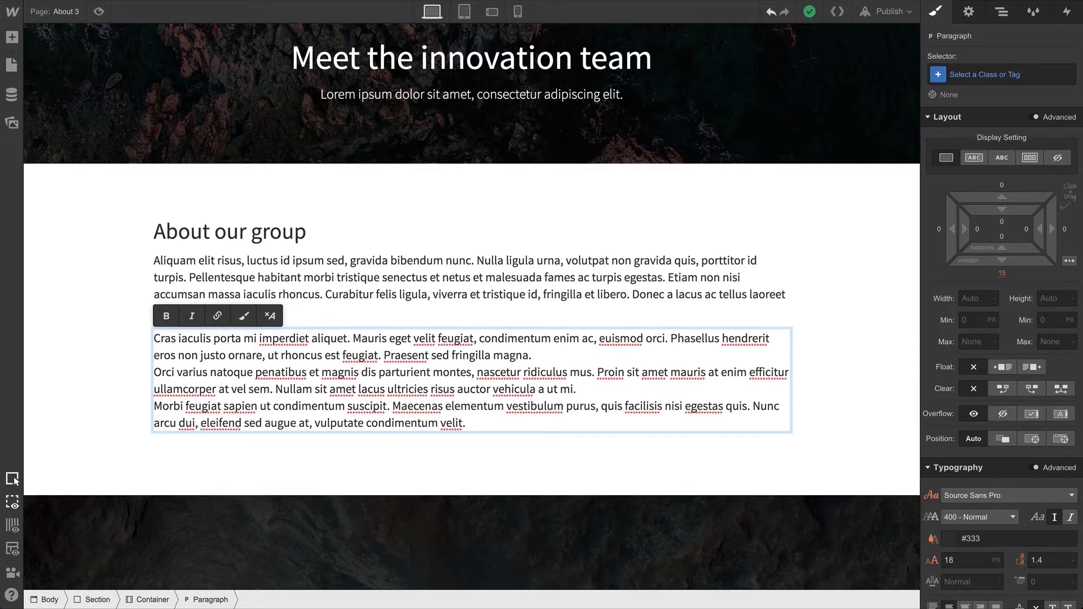
{"action": "key", "text": "Return"}
{"action": "key", "text": "Return"}
{"action": "key", "text": "Return"}
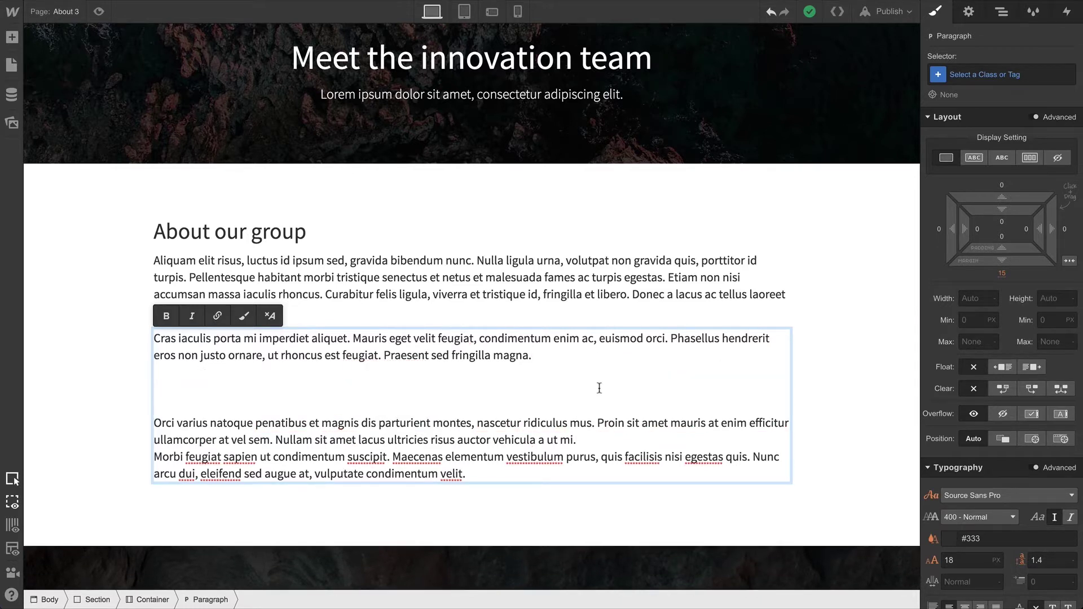
{"action": "left_click", "coordinate": [610, 438]}
{"action": "key", "text": "Return"}
{"action": "key", "text": "Return"}
{"action": "key", "text": "Return"}
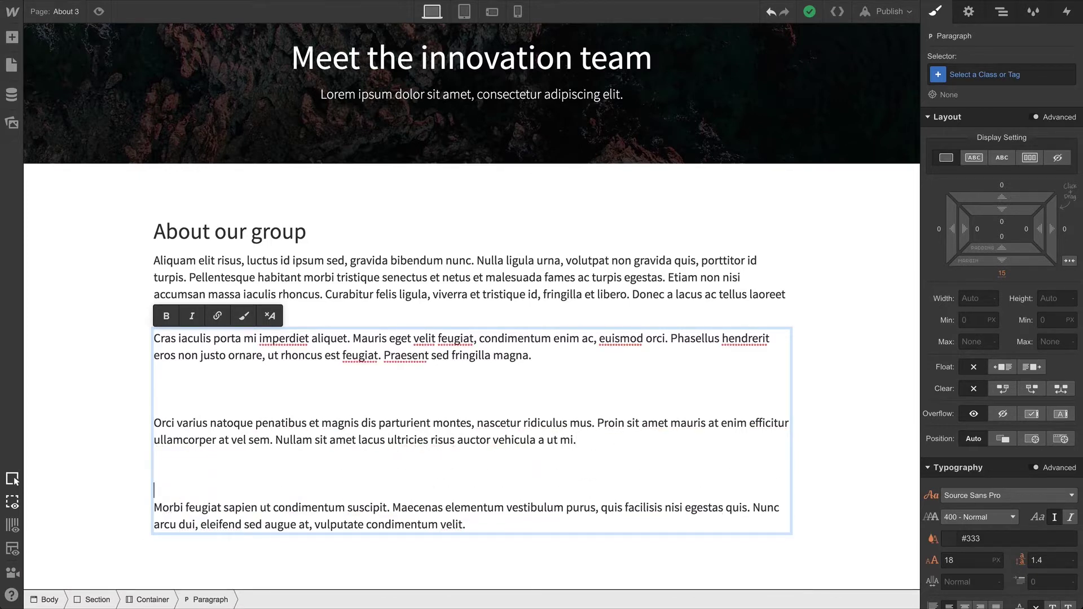
{"action": "scroll", "coordinate": [613, 442], "scroll_direction": "down", "scroll_amount": 5}
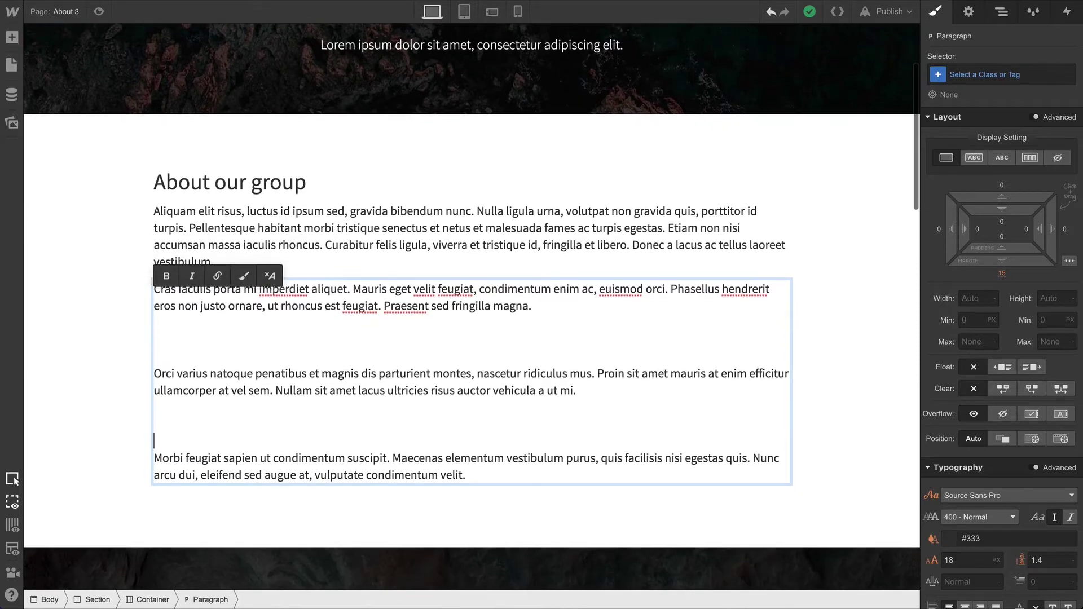
{"action": "scroll", "coordinate": [613, 443], "scroll_direction": "down", "scroll_amount": 1}
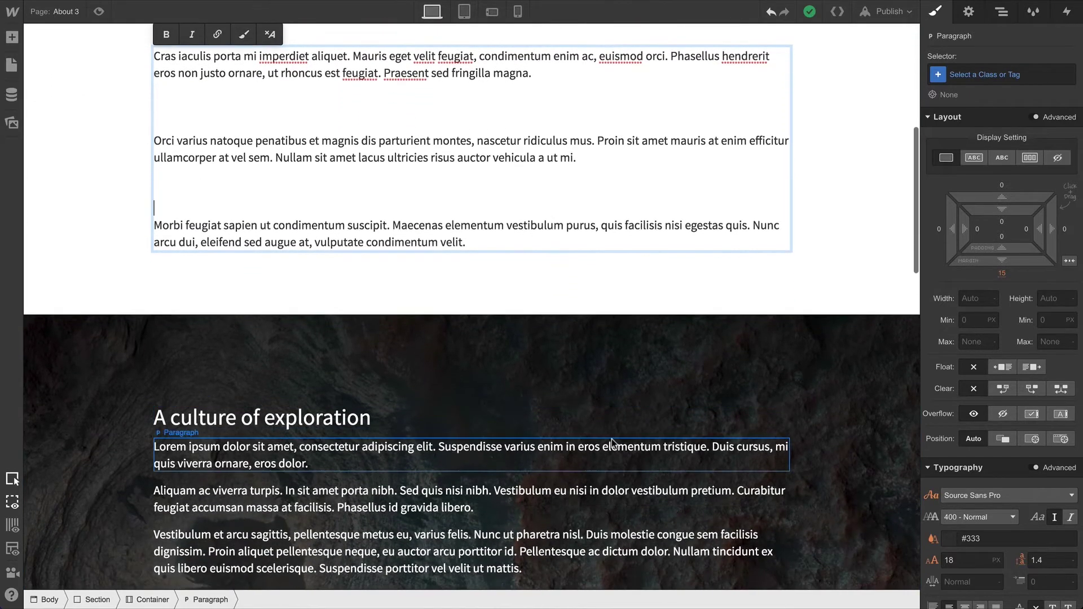
{"action": "scroll", "coordinate": [613, 443], "scroll_direction": "down", "scroll_amount": 1}
{"action": "scroll", "coordinate": [612, 441], "scroll_direction": "down", "scroll_amount": 2}
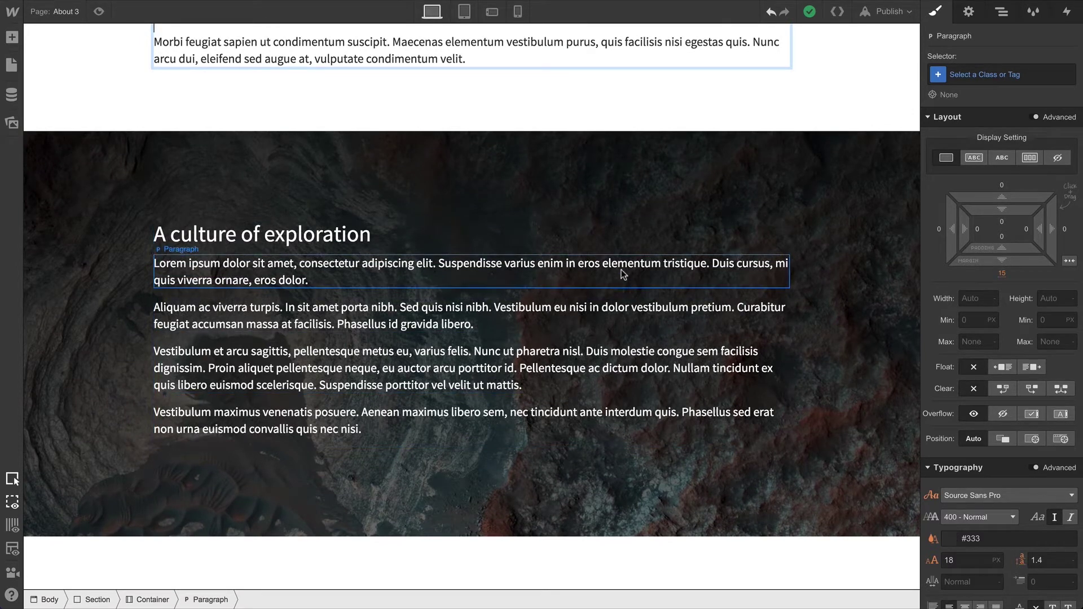
{"action": "left_click", "coordinate": [620, 270]}
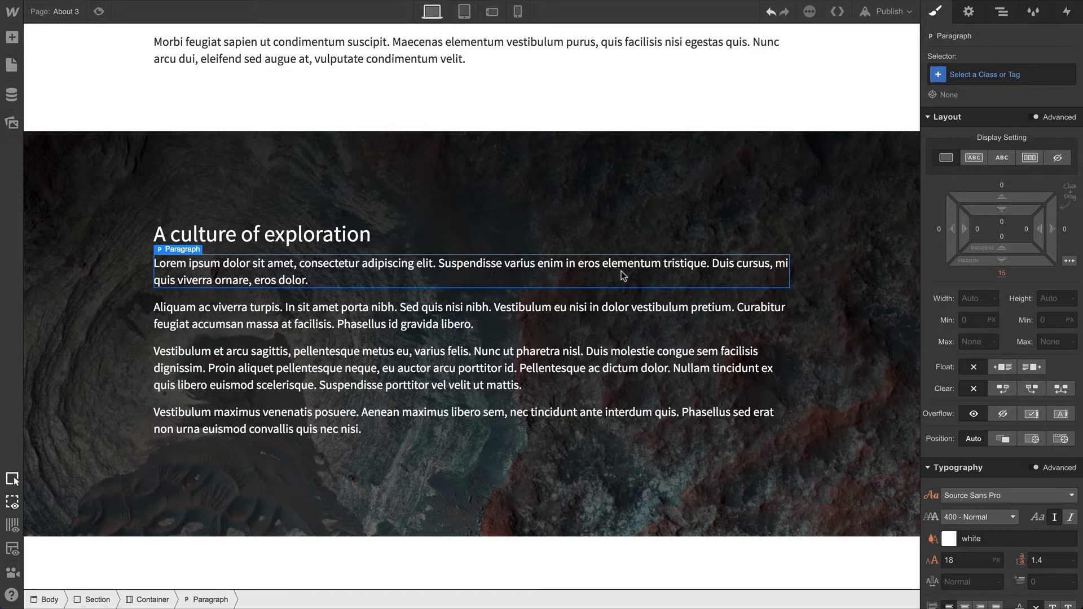
{"action": "left_click", "coordinate": [622, 315]}
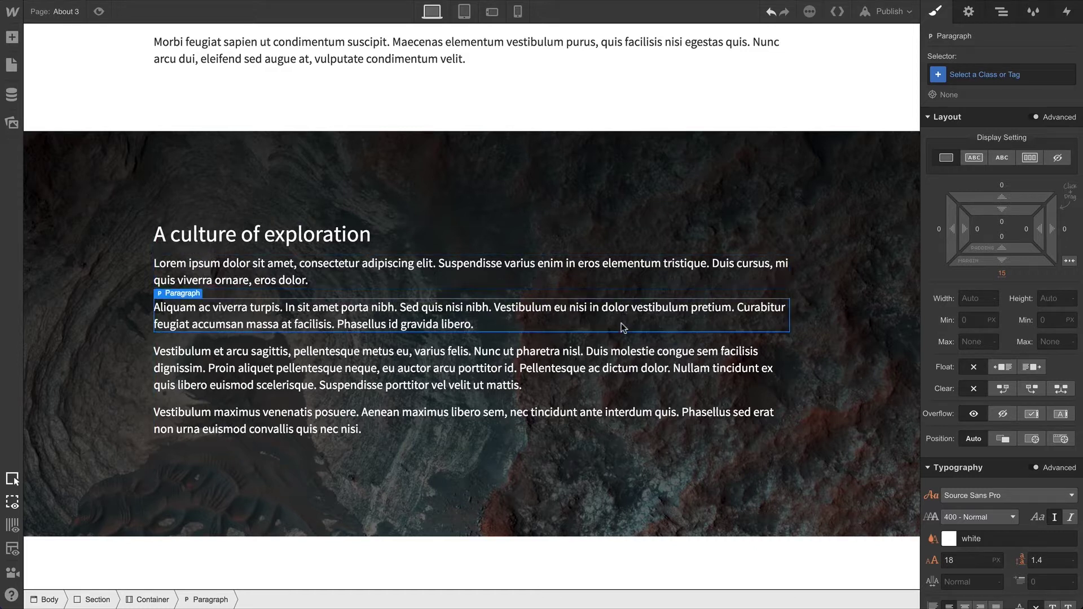
{"action": "left_click", "coordinate": [621, 355]}
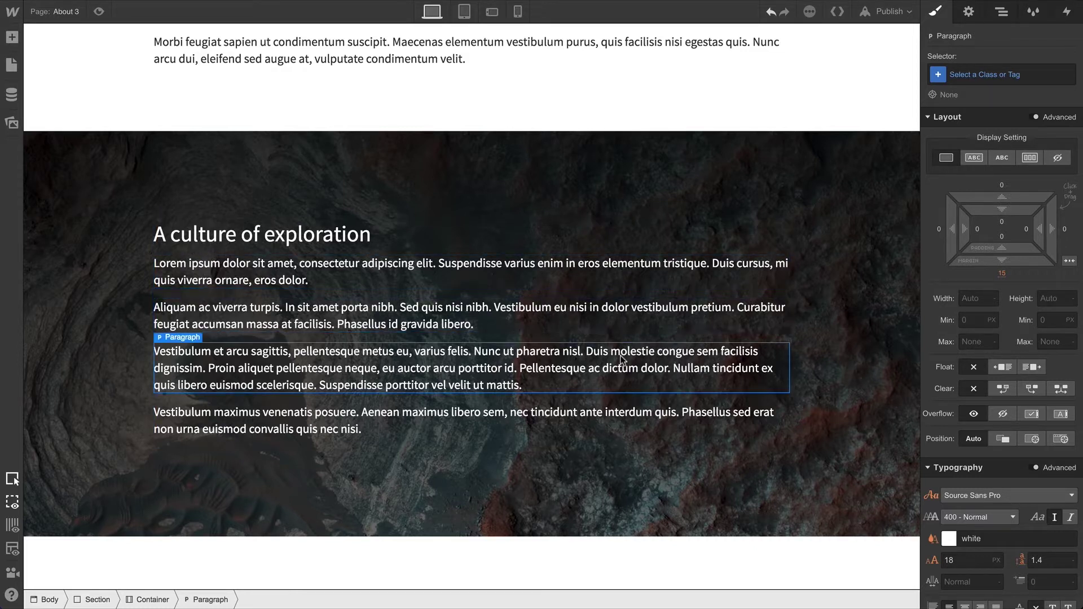
{"action": "left_click", "coordinate": [623, 314]}
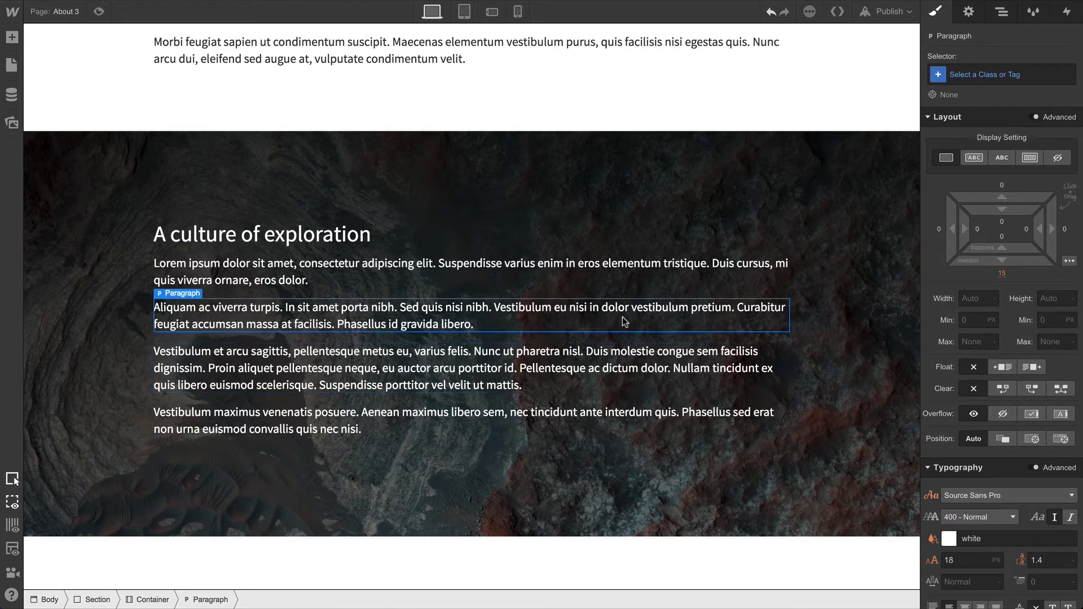
Step: Give every paragraph a 13 px bottom margin through the All Paragraphs tag
{"action": "left_click", "coordinate": [978, 76]}
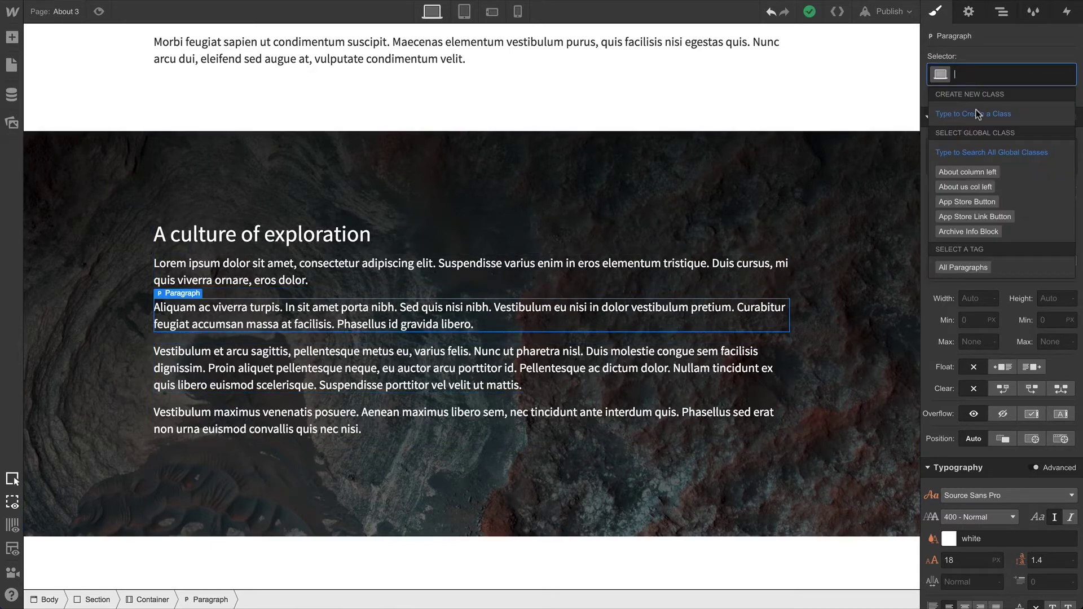
{"action": "left_click", "coordinate": [978, 266]}
{"action": "mouse_move", "coordinate": [1002, 260]}
{"action": "left_mouse_down"}
{"action": "mouse_move", "coordinate": [987, 280]}
{"action": "mouse_move", "coordinate": [992, 270]}
{"action": "mouse_move", "coordinate": [998, 299]}
{"action": "mouse_move", "coordinate": [998, 259]}
{"action": "left_mouse_up"}
{"action": "left_click", "coordinate": [764, 270]}
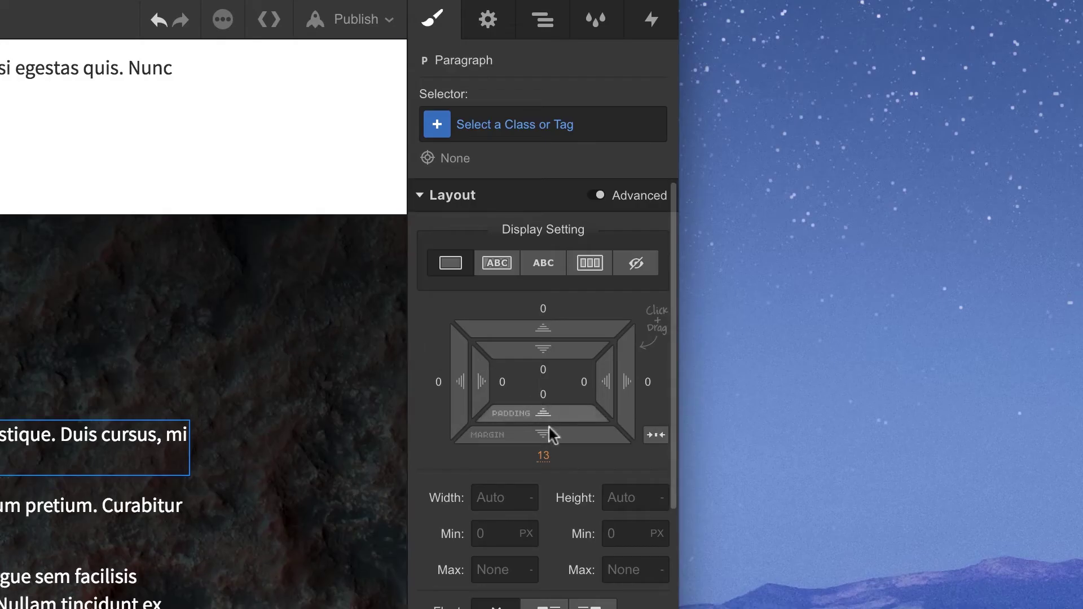
Step: Set the Lorem ipsum paragraph's bottom margin to 16 px and its font size to 17
{"action": "left_click_drag", "start_coordinate": [1006, 261], "coordinate": [1006, 251]}
{"action": "left_click_drag", "start_coordinate": [552, 420], "coordinate": [547, 441]}
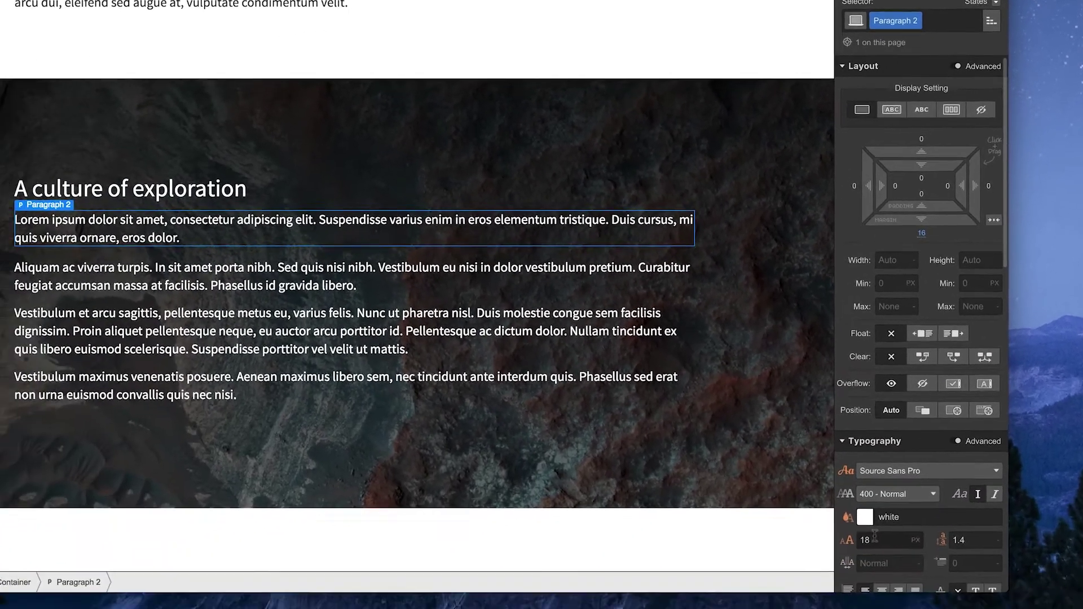
{"action": "left_click", "coordinate": [914, 516]}
{"action": "type", "text": "17"}
{"action": "key", "text": "Return"}
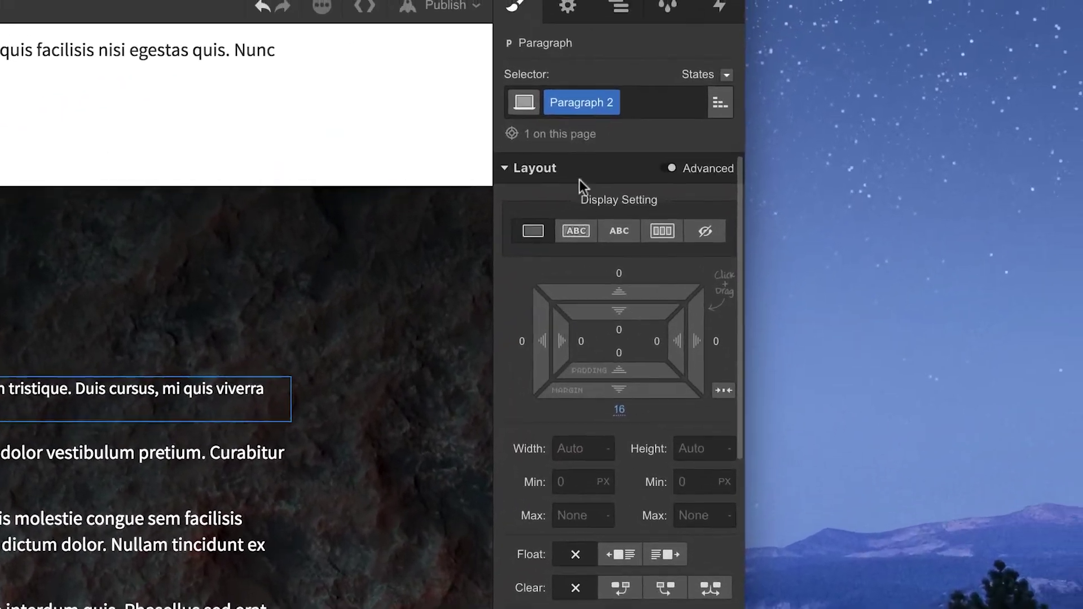
Step: Rename the generated Paragraph 2 class to 'Our Paragraph'
{"action": "left_click", "coordinate": [671, 99]}
{"action": "key", "text": "BackSpace"}
{"action": "type", "text": "Our Paragraph"}
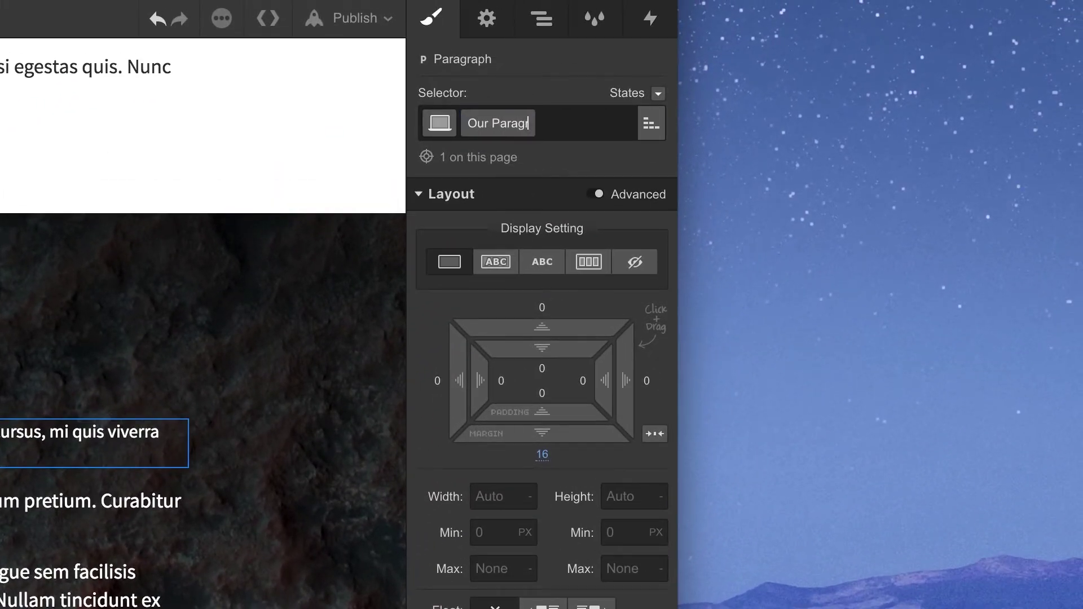
{"action": "key", "text": "Return"}
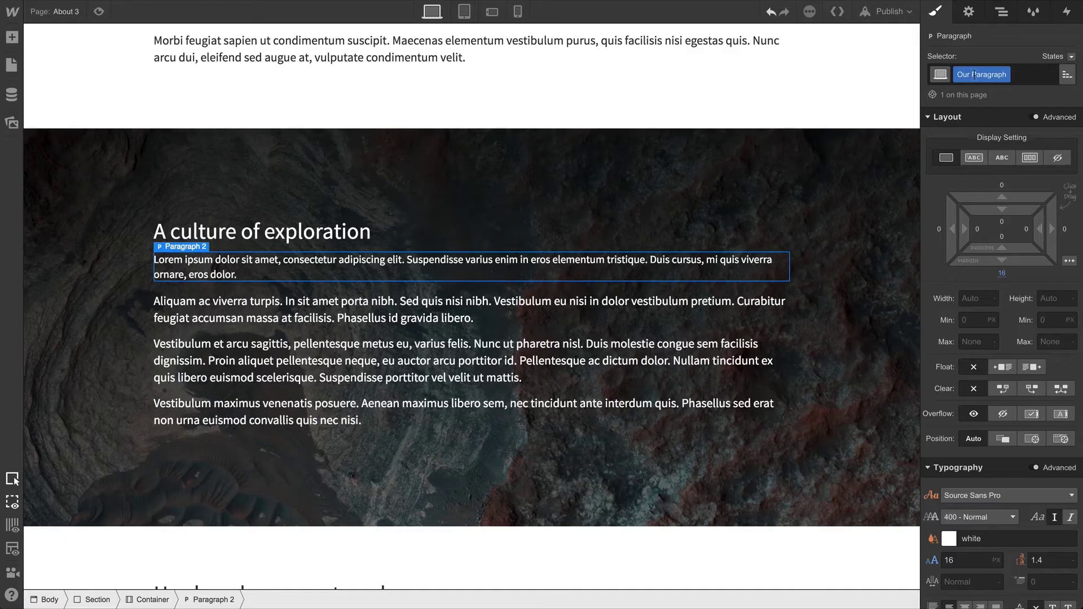
Step: Apply the existing Our Paragraph class to the 'Aliquam ac viverra' paragraph
{"action": "left_click", "coordinate": [770, 305]}
{"action": "left_click", "coordinate": [970, 74]}
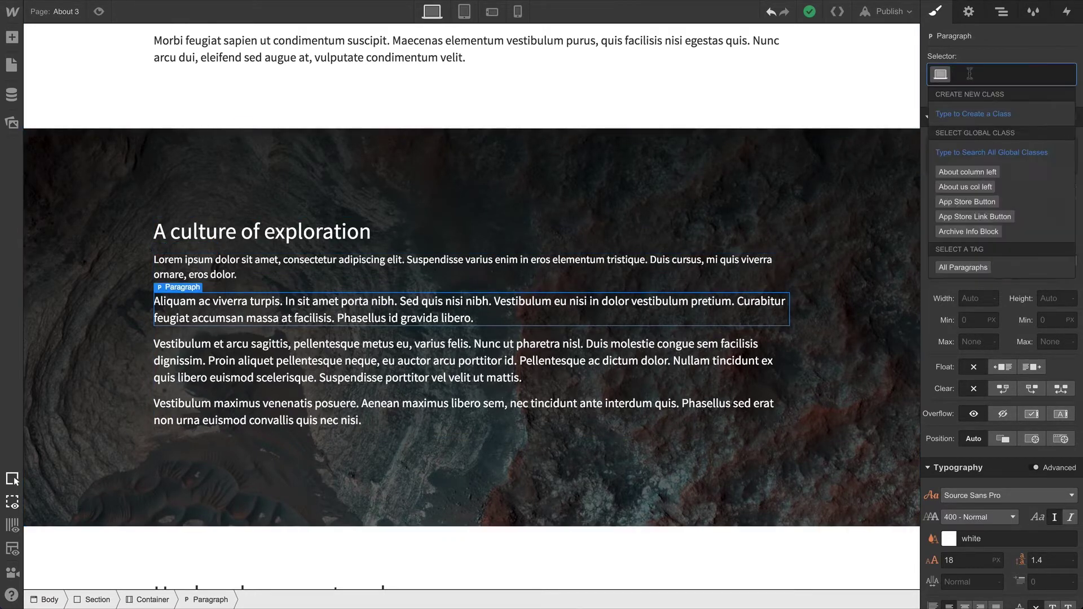
{"action": "type", "text": "Our Pa"}
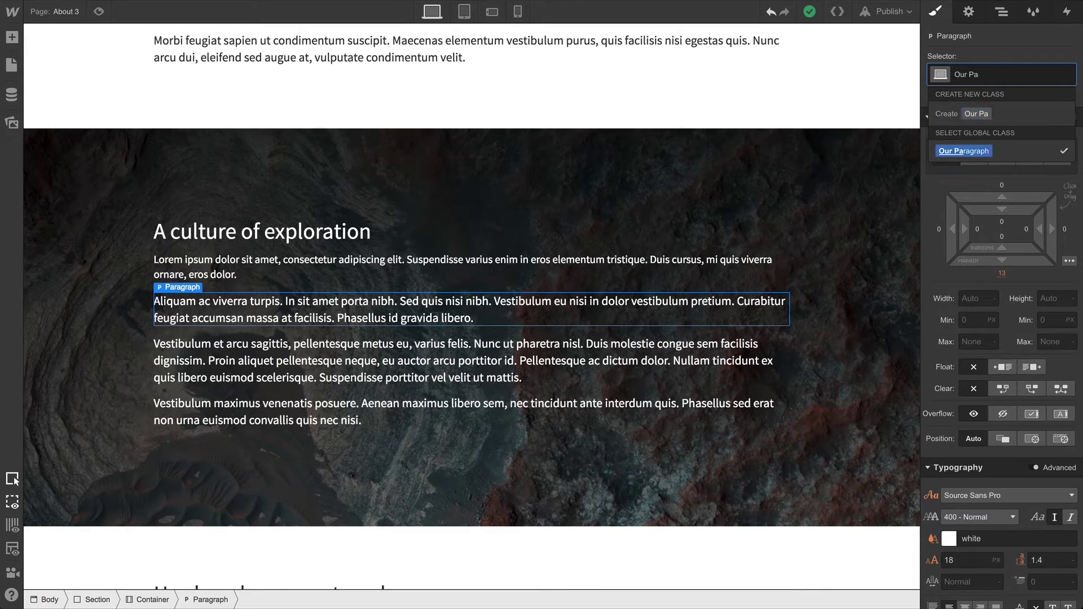
{"action": "key", "text": "Return"}
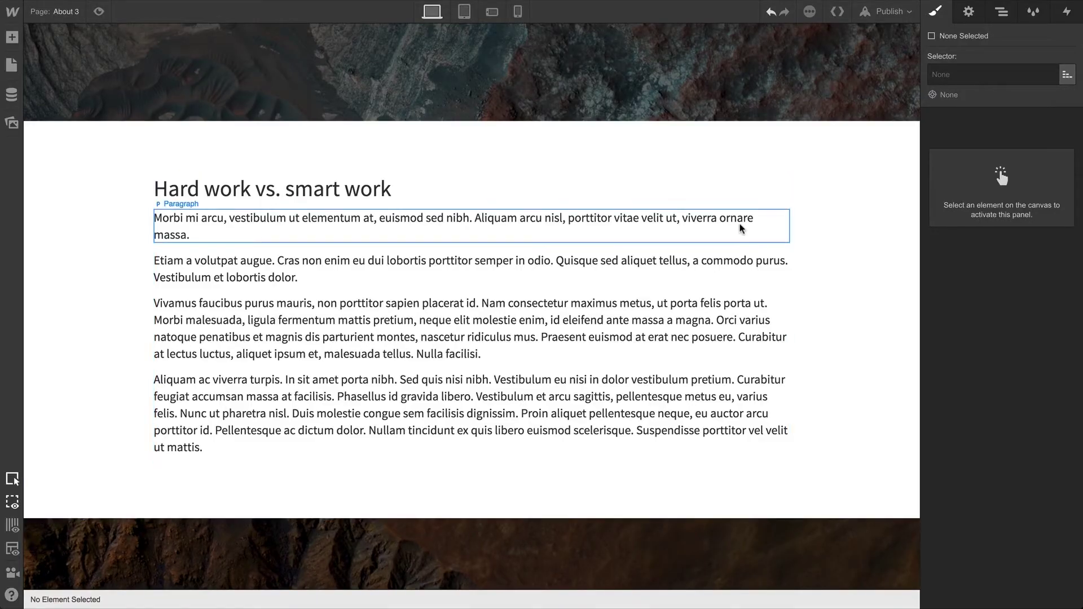
Step: Create a Bigger Paragraph class on the Morbi mi arcu paragraph with 22 px, #bebebe text
{"action": "left_click", "coordinate": [741, 229]}
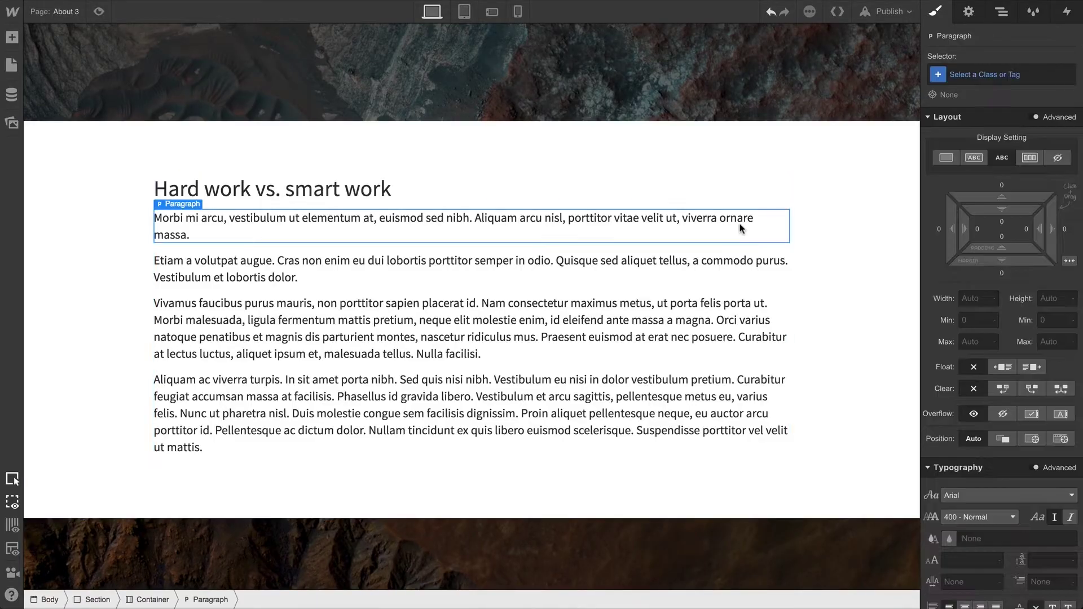
{"action": "left_click", "coordinate": [988, 77]}
{"action": "type", "text": "Bigger "}
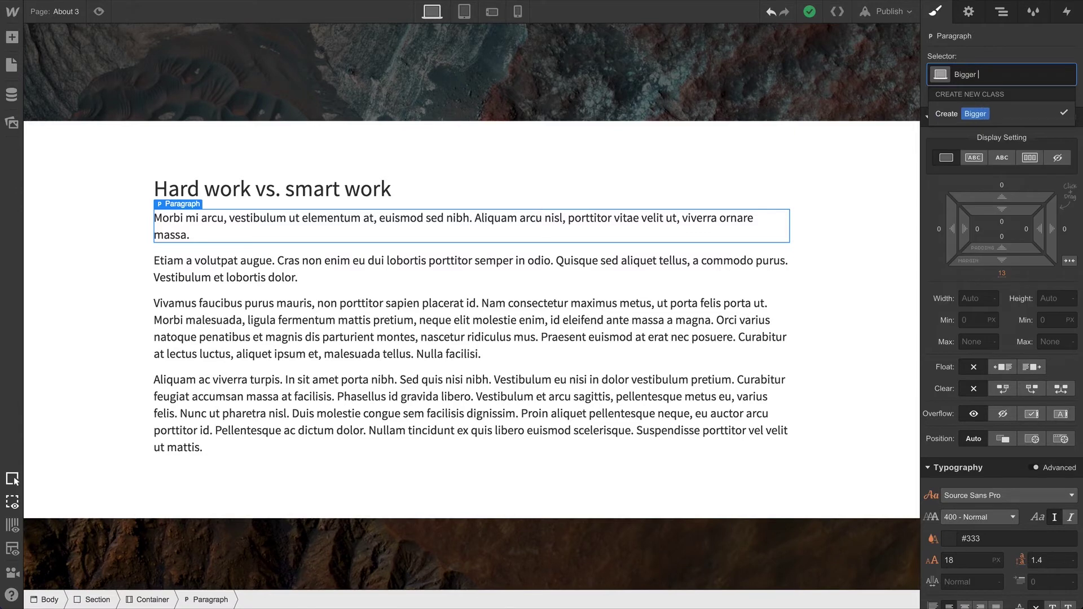
{"action": "type", "text": "Paragraph"}
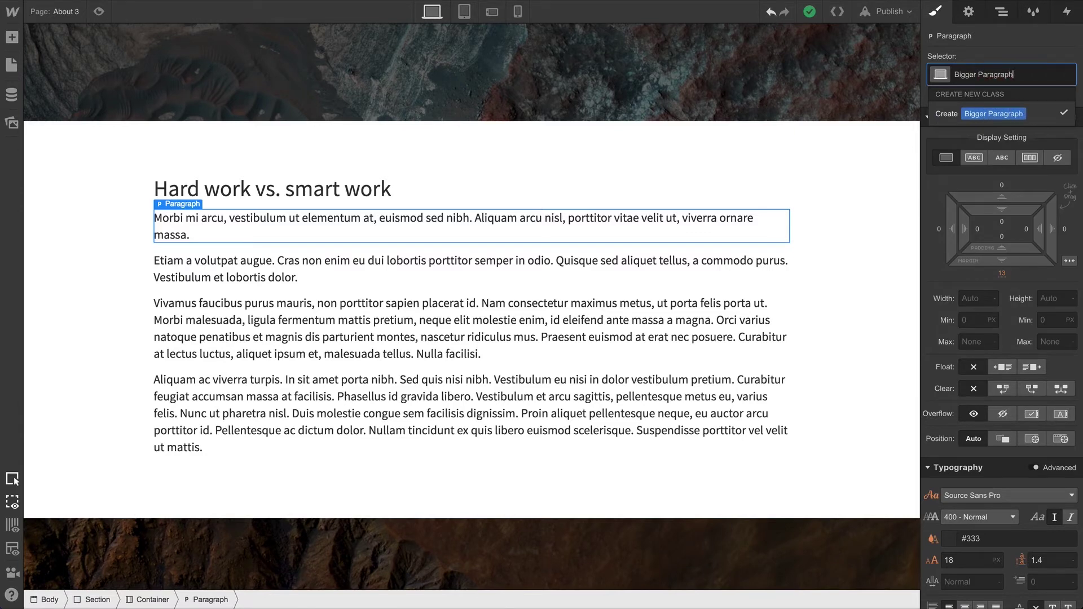
{"action": "key", "text": "Return"}
{"action": "left_click", "coordinate": [953, 117]}
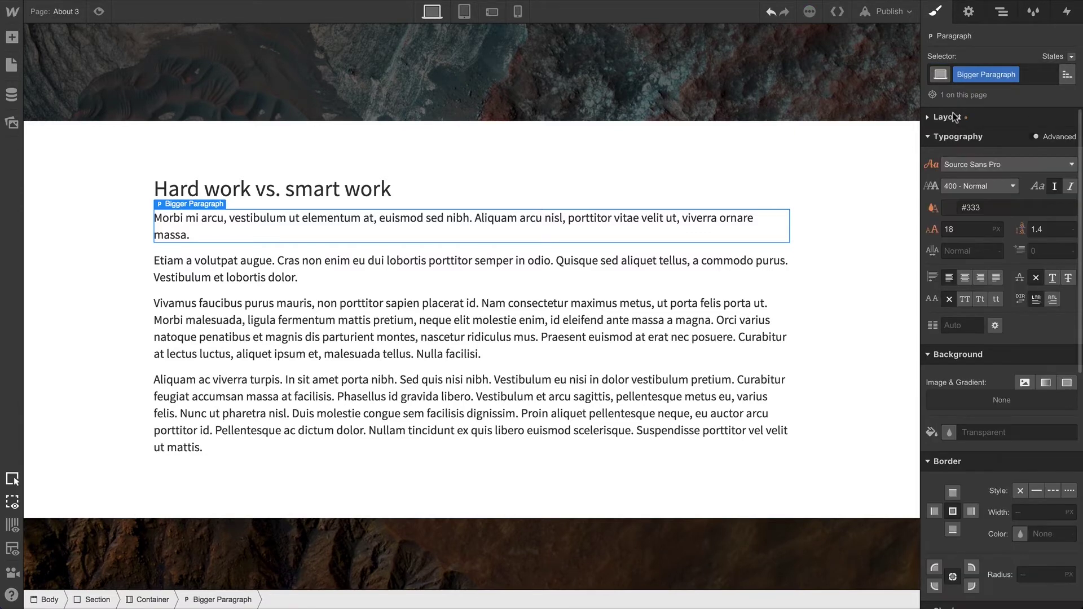
{"action": "left_click", "coordinate": [979, 227]}
{"action": "key", "text": "Up"}
{"action": "key", "text": "Up"}
{"action": "key", "text": "Up"}
{"action": "key", "text": "Up"}
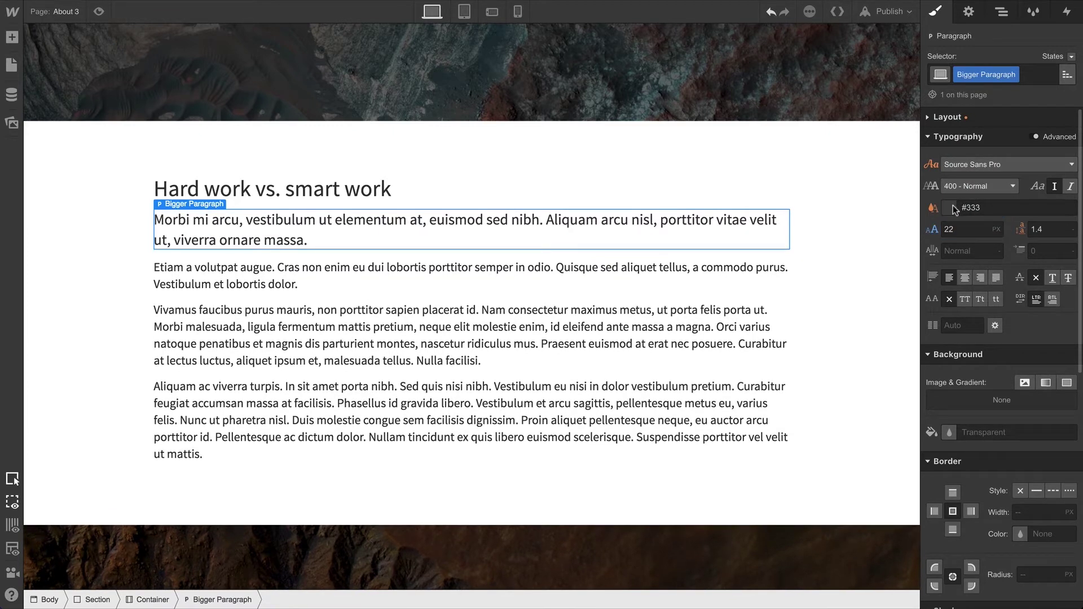
{"action": "left_click", "coordinate": [953, 206]}
{"action": "left_click_drag", "start_coordinate": [962, 204], "coordinate": [936, 185]}
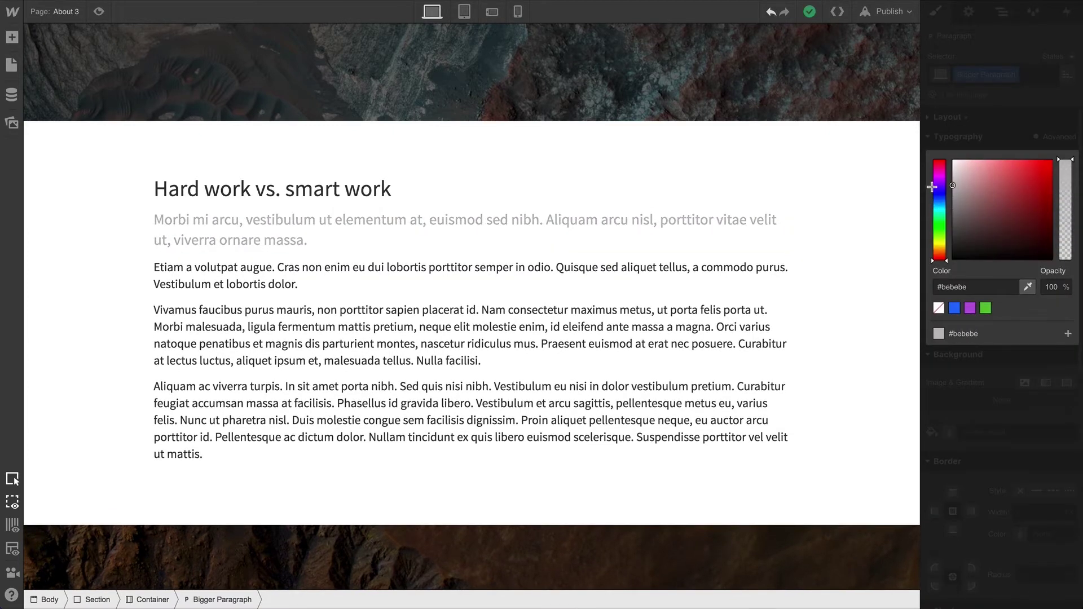
Step: Apply the Bigger Paragraph class to the Etiam paragraph
{"action": "left_click", "coordinate": [774, 271]}
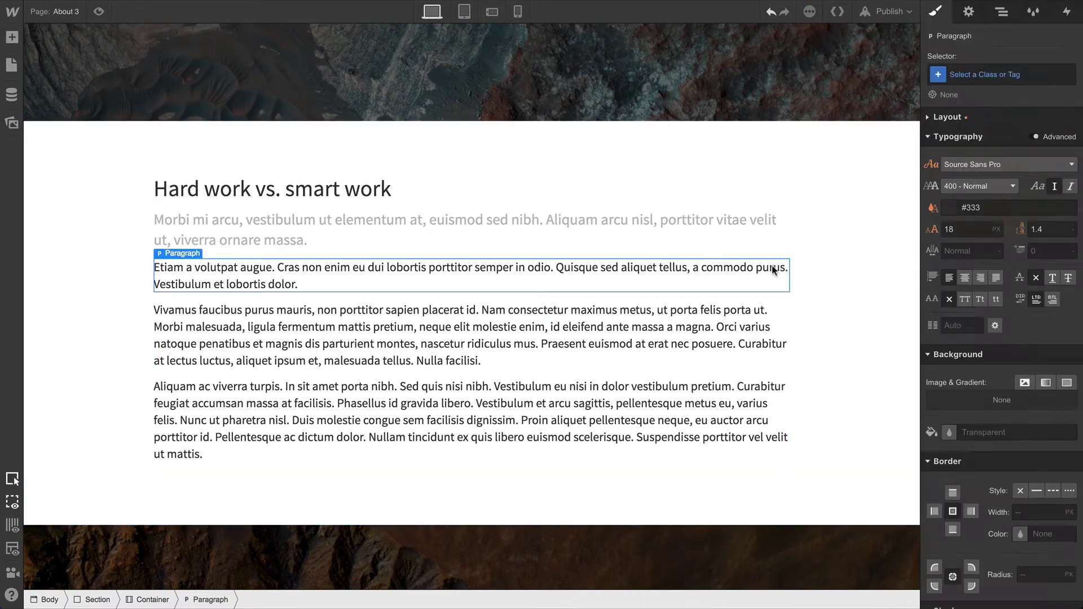
{"action": "left_click", "coordinate": [991, 75]}
{"action": "type", "text": "Bigger P"}
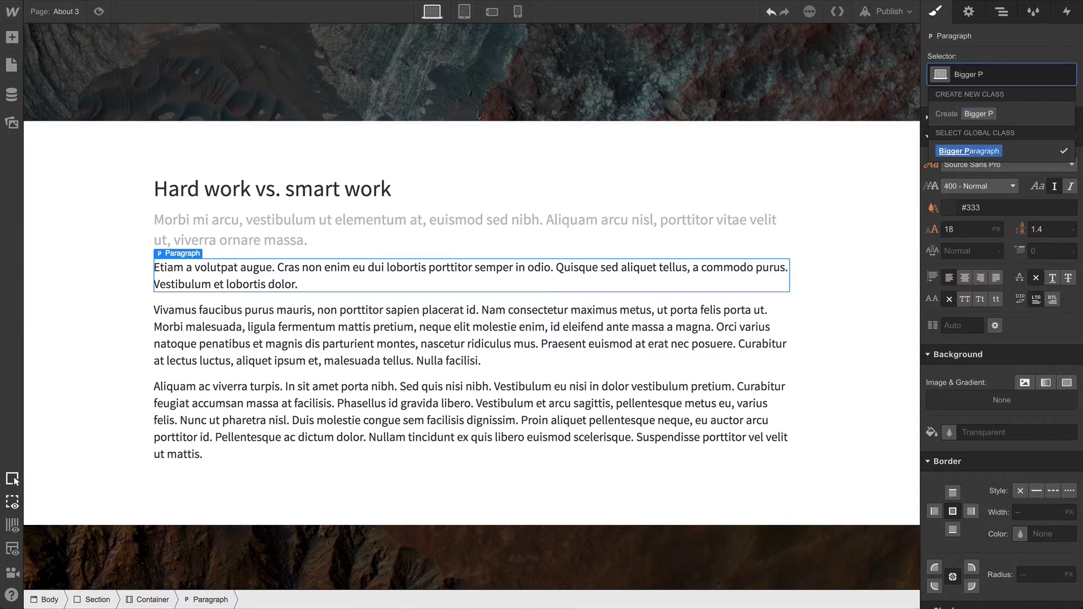
{"action": "key", "text": "Return"}
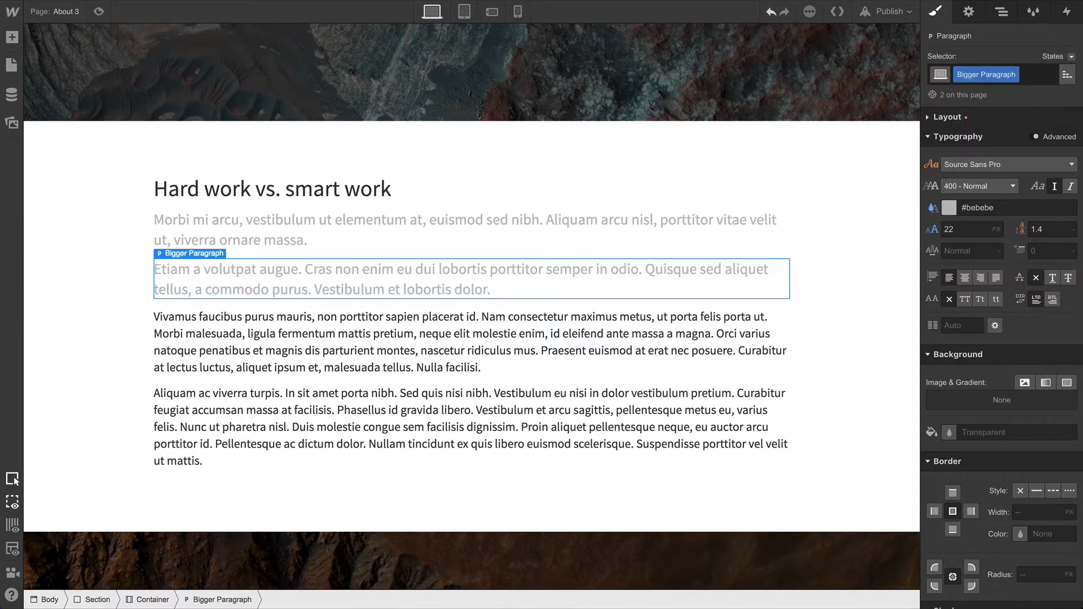
Step: In the contact paragraph, bold 'because' and italicise 'Darmok and Jalad at Tanagra'
{"action": "scroll", "coordinate": [793, 259], "scroll_direction": "down", "scroll_amount": 5}
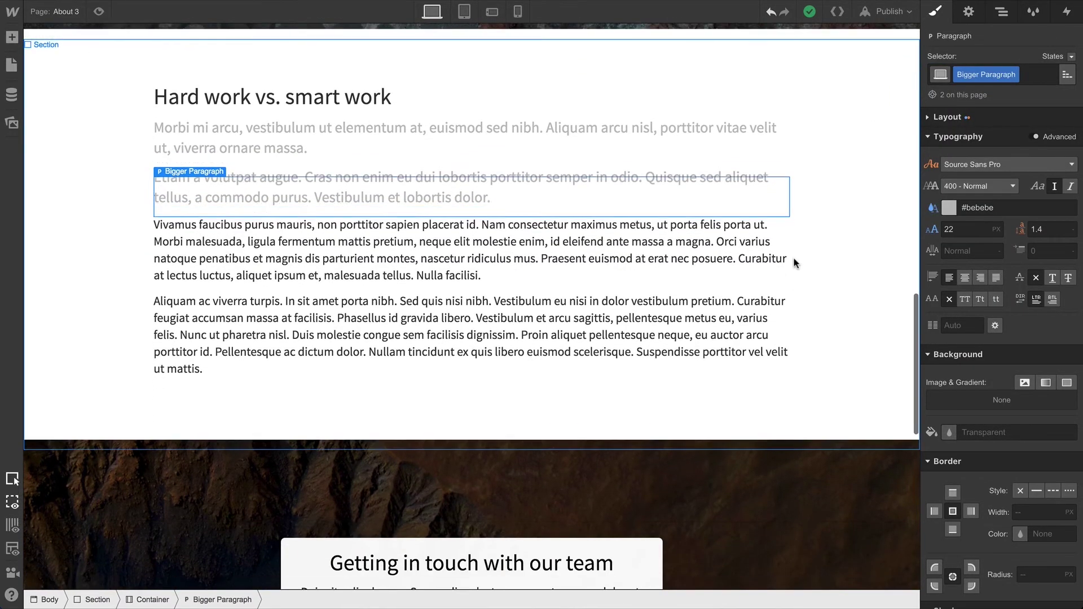
{"action": "scroll", "coordinate": [793, 259], "scroll_direction": "down", "scroll_amount": 3}
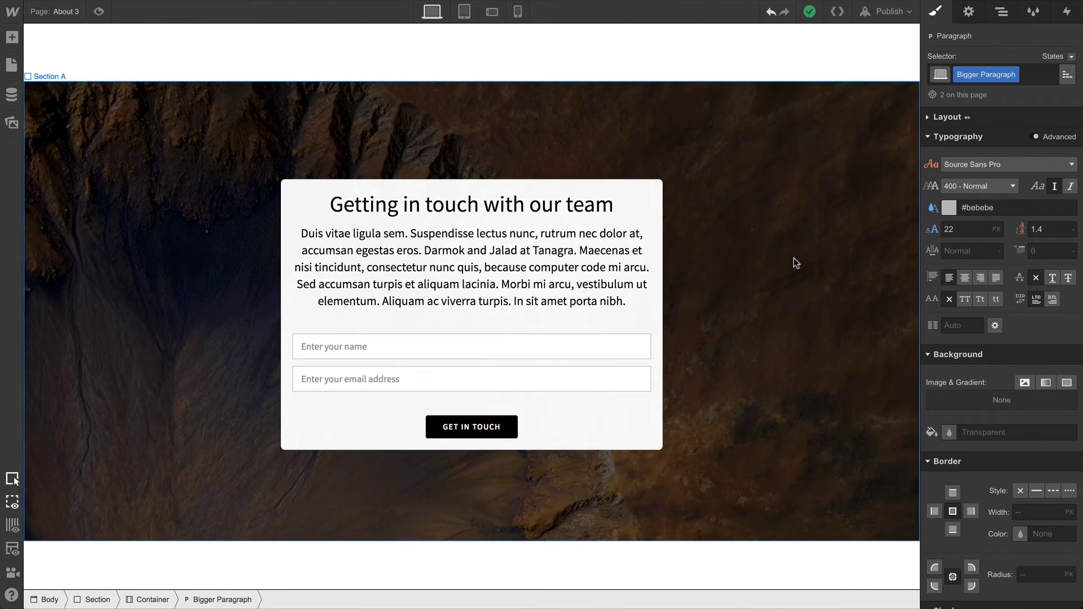
{"action": "left_click", "coordinate": [513, 270]}
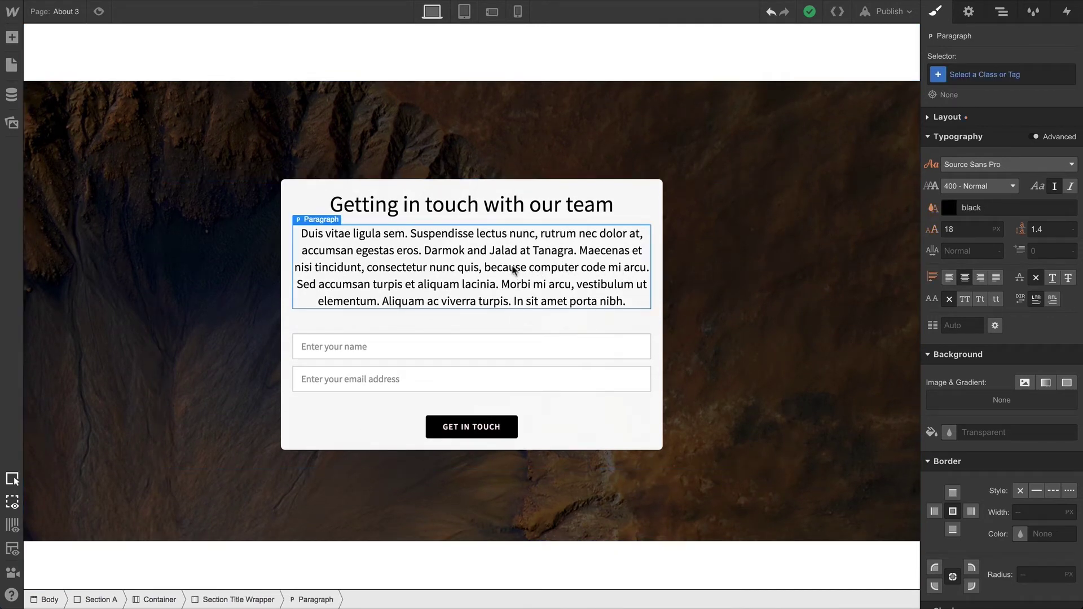
{"action": "double_click", "coordinate": [512, 268]}
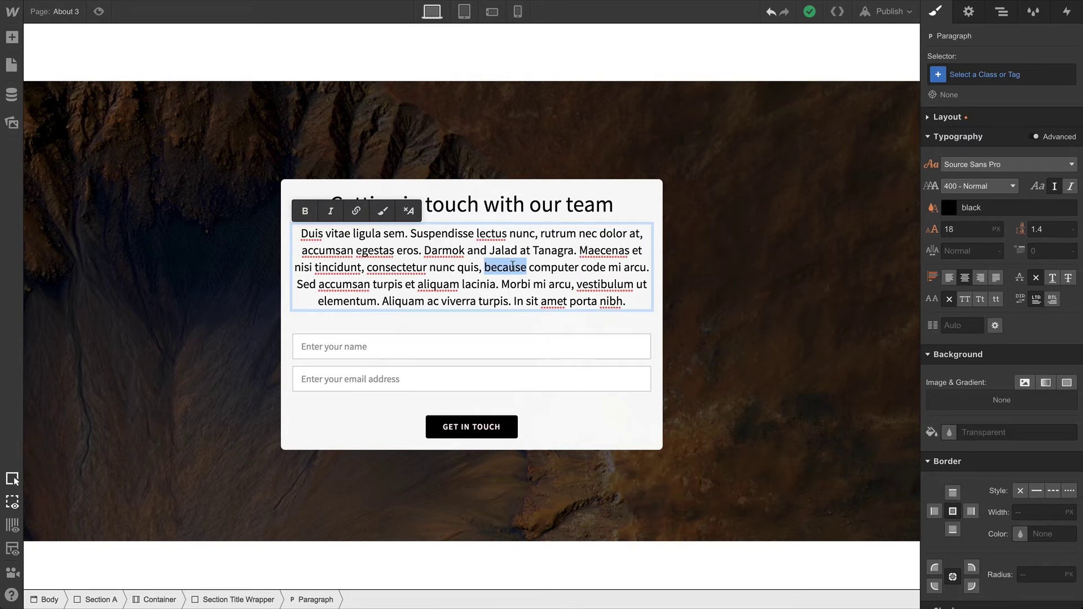
{"action": "left_click", "coordinate": [302, 214]}
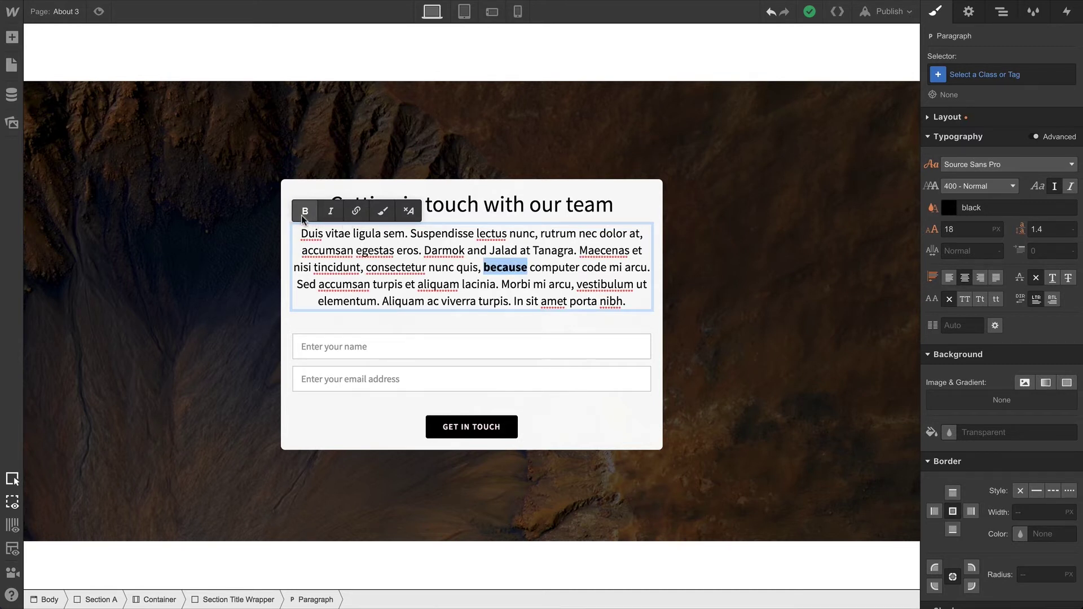
{"action": "left_click_drag", "start_coordinate": [424, 250], "coordinate": [573, 250]}
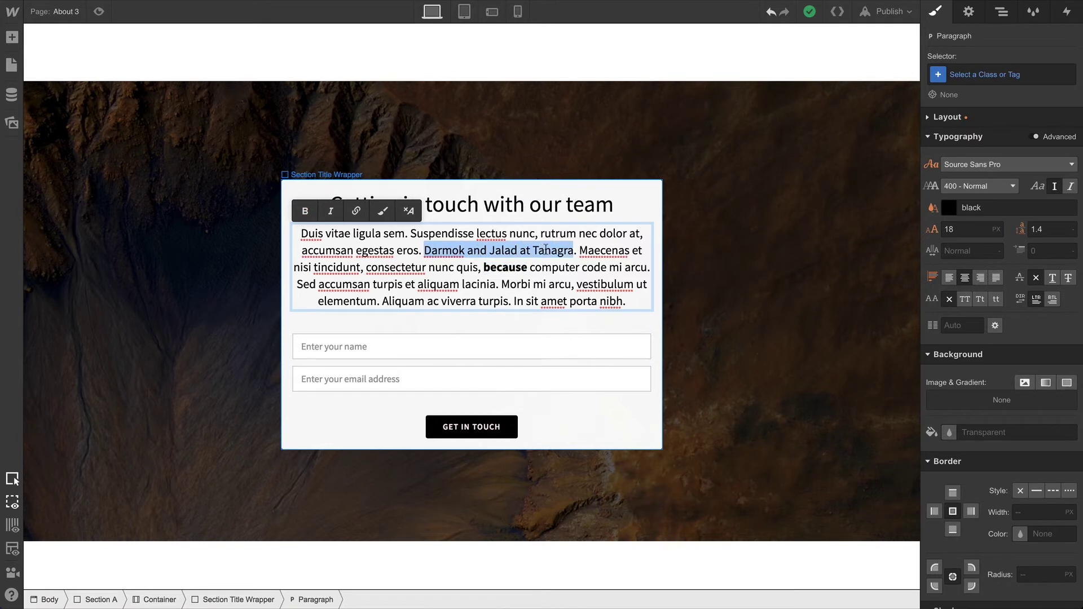
{"action": "left_click", "coordinate": [330, 210]}
Step: Bold and italicise 'vitae ligula sem', bold 'turpis et aliquam lacinia', and link 'Aliquam ac viverra'
{"action": "left_click_drag", "start_coordinate": [326, 233], "coordinate": [404, 234]}
{"action": "left_click", "coordinate": [304, 211]}
{"action": "left_click", "coordinate": [331, 211]}
{"action": "left_click_drag", "start_coordinate": [388, 284], "coordinate": [485, 285]}
{"action": "left_click", "coordinate": [305, 212]}
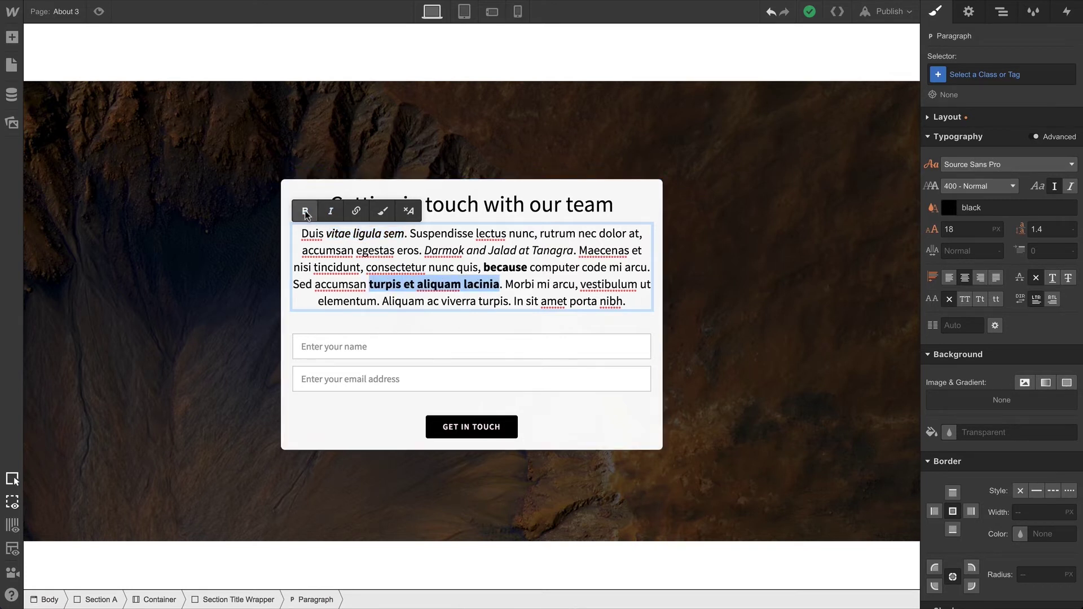
{"action": "left_click_drag", "start_coordinate": [383, 301], "coordinate": [452, 299]}
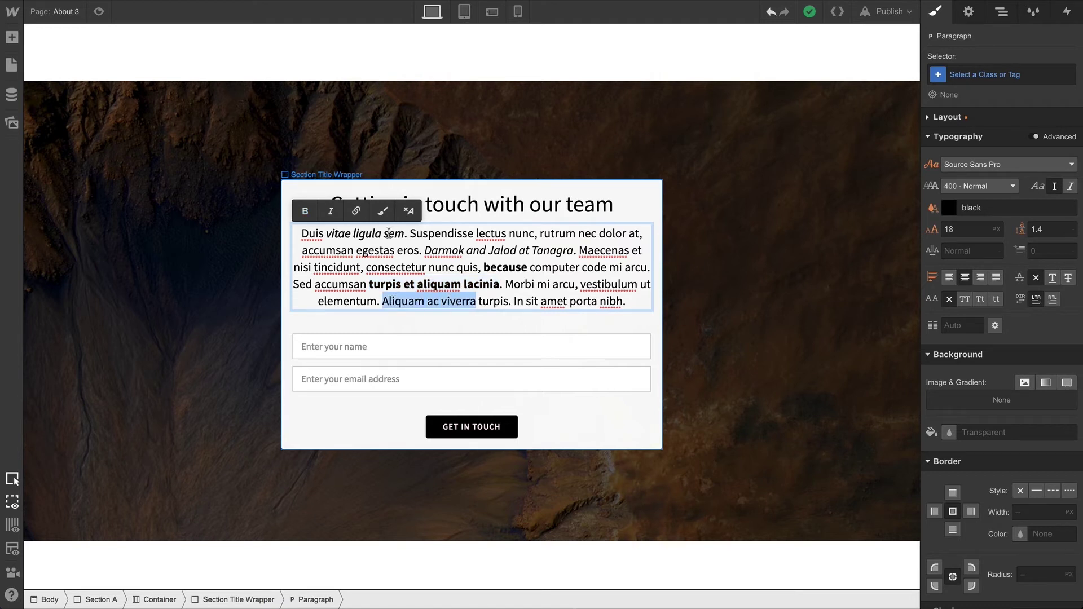
{"action": "left_click", "coordinate": [357, 211]}
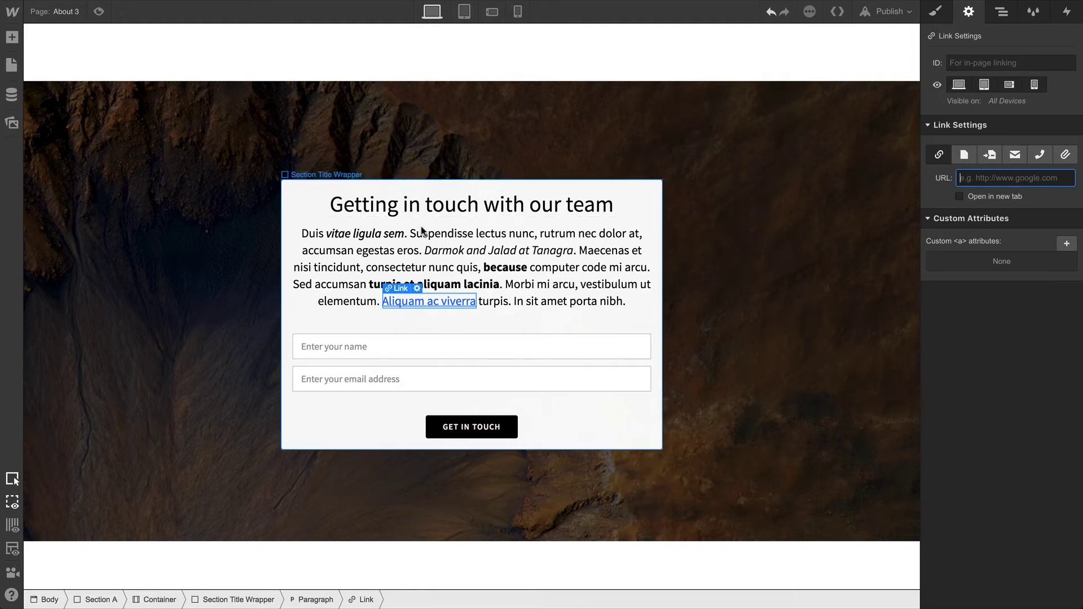
{"action": "double_click", "coordinate": [546, 269]}
{"action": "left_click_drag", "start_coordinate": [547, 269], "coordinate": [590, 271]}
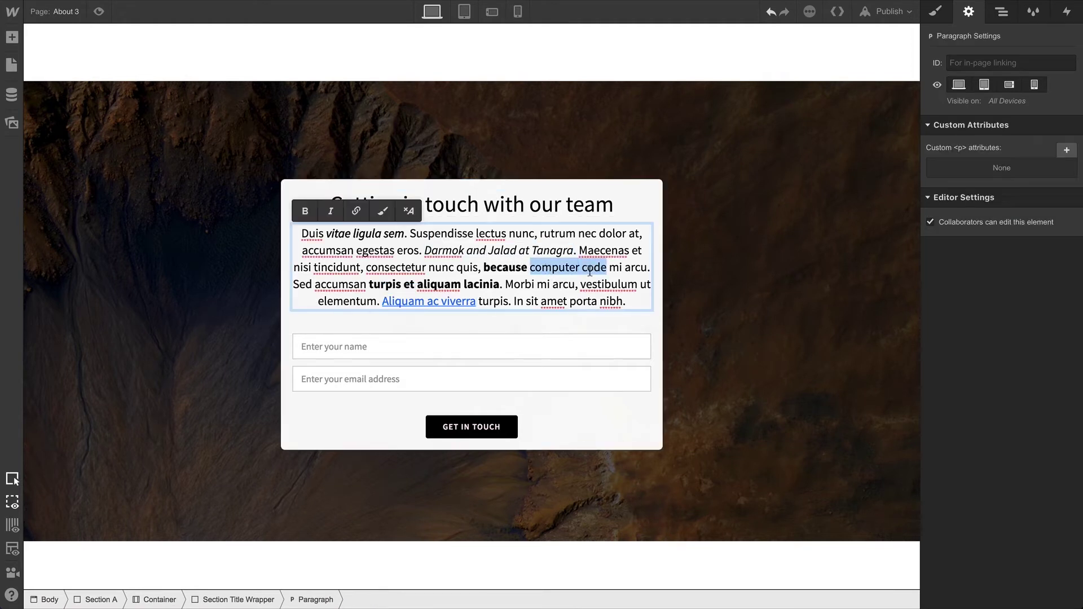
Step: Wrap 'computer code' in a text span styled Roboto Mono in purple #a800be
{"action": "left_click", "coordinate": [383, 211]}
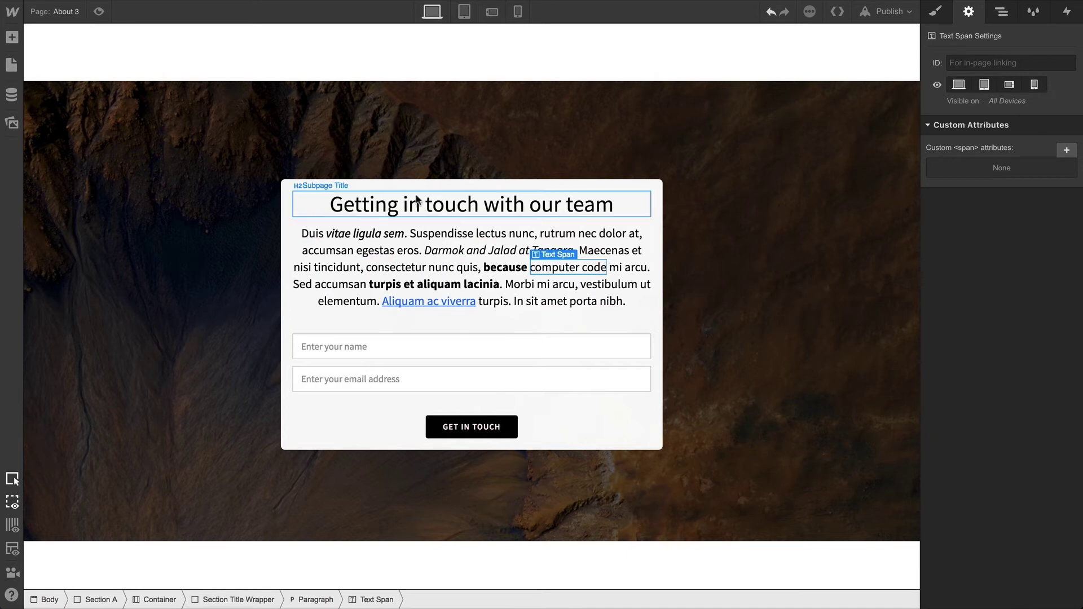
{"action": "left_click", "coordinate": [936, 13]}
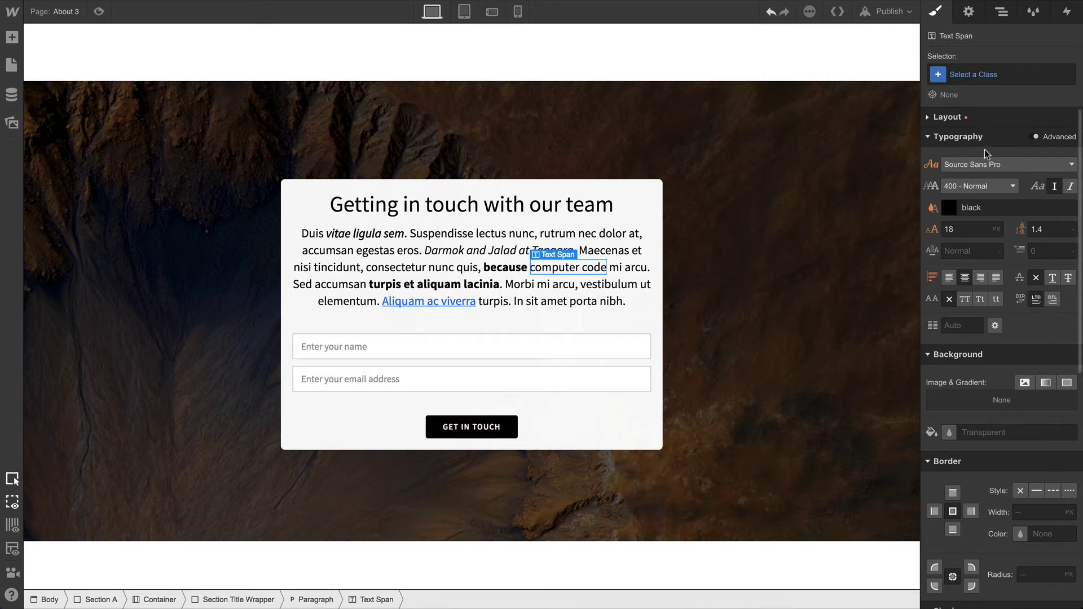
{"action": "left_click", "coordinate": [987, 164]}
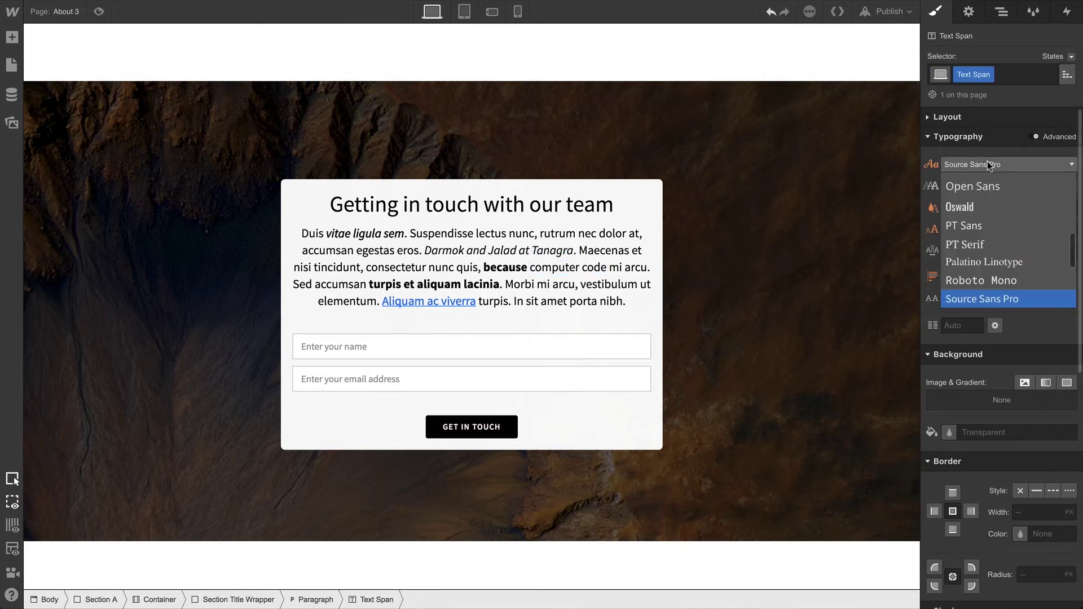
{"action": "left_click", "coordinate": [1000, 288]}
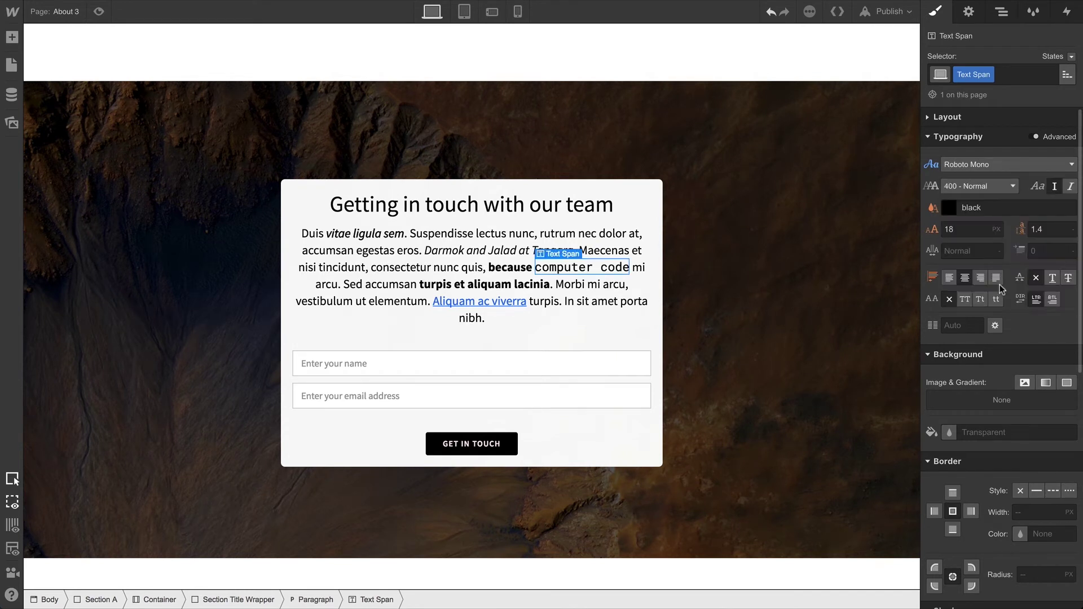
{"action": "left_click", "coordinate": [949, 207]}
{"action": "left_click_drag", "start_coordinate": [940, 195], "coordinate": [940, 178]}
{"action": "left_click", "coordinate": [1053, 185]}
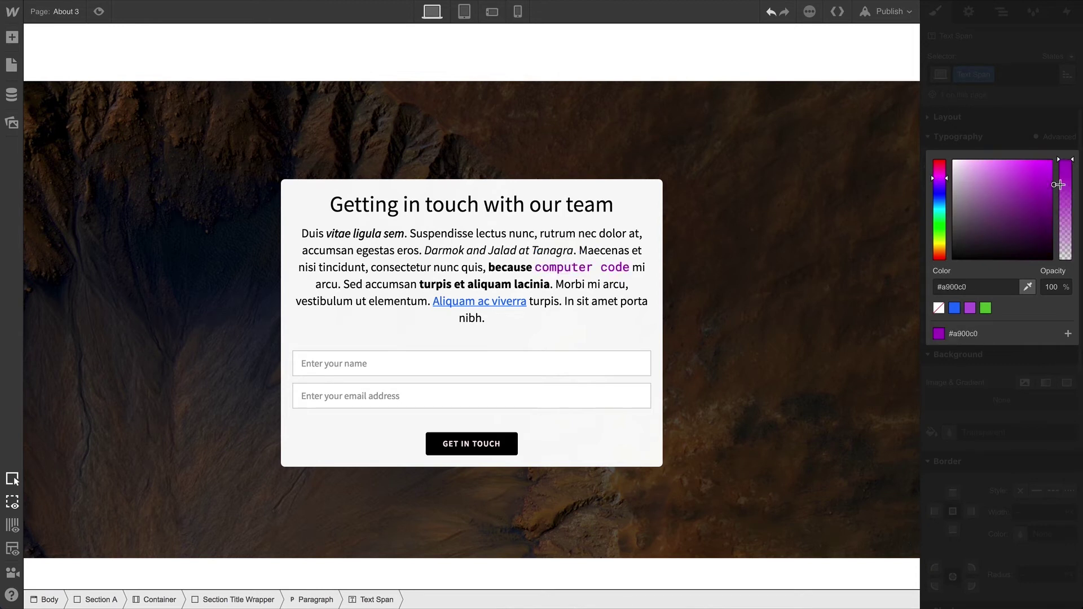
{"action": "left_click", "coordinate": [1041, 133]}
Step: Give the span 6px left and right padding and a light grey #dadada background
{"action": "left_click", "coordinate": [971, 117]}
{"action": "left_click_drag", "start_coordinate": [965, 228], "coordinate": [978, 230]}
{"action": "scroll", "coordinate": [968, 276], "scroll_direction": "down", "scroll_amount": 8}
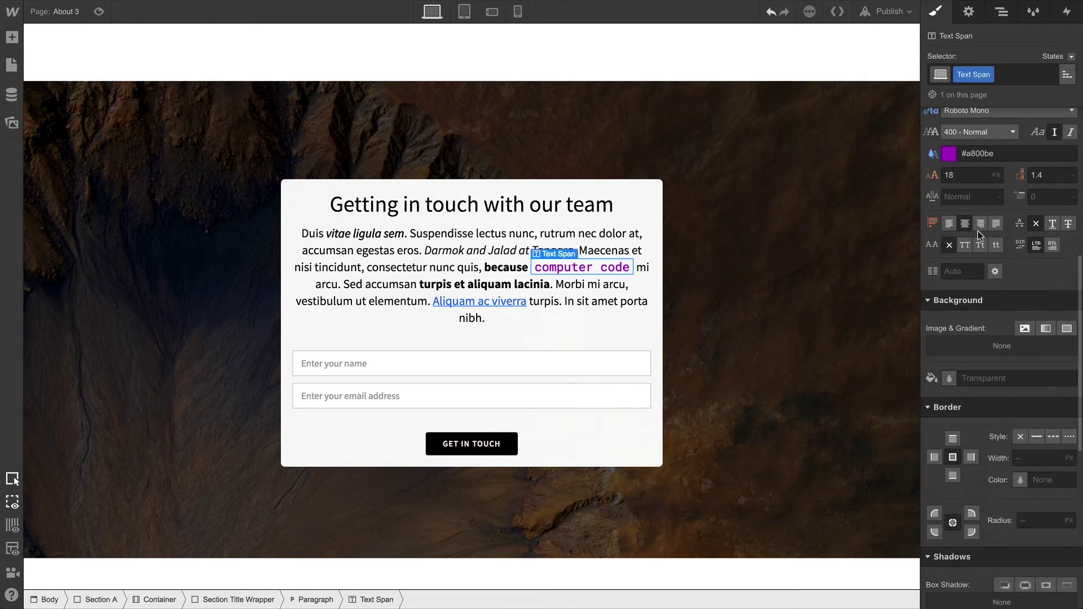
{"action": "left_click_drag", "start_coordinate": [959, 251], "coordinate": [944, 173]}
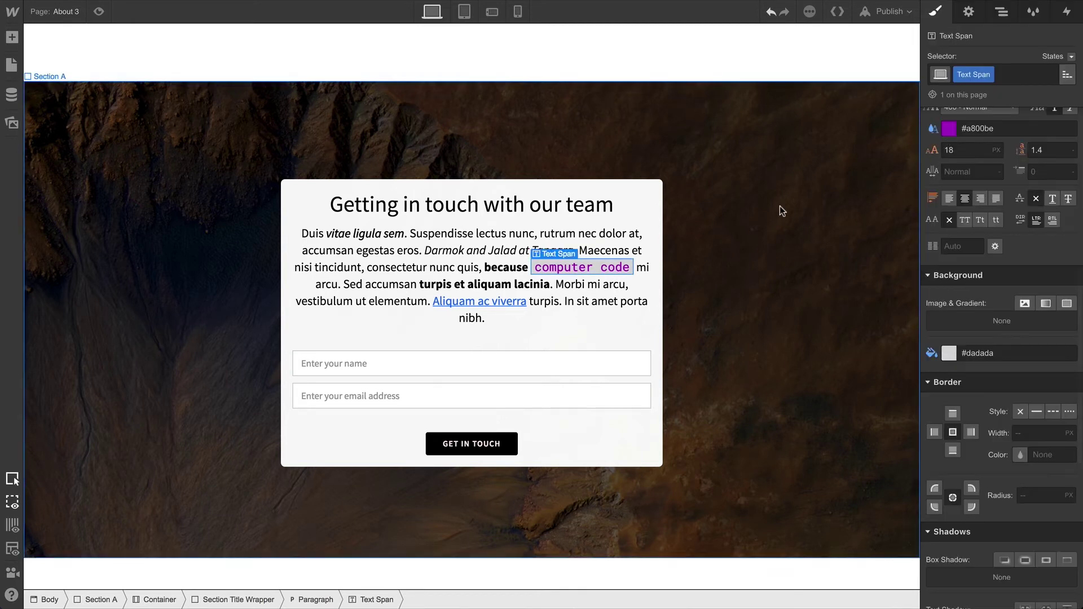
Step: Wrap the word 'lectus' in its own text span and colour it bright green #00ff0a
{"action": "double_click", "coordinate": [482, 232]}
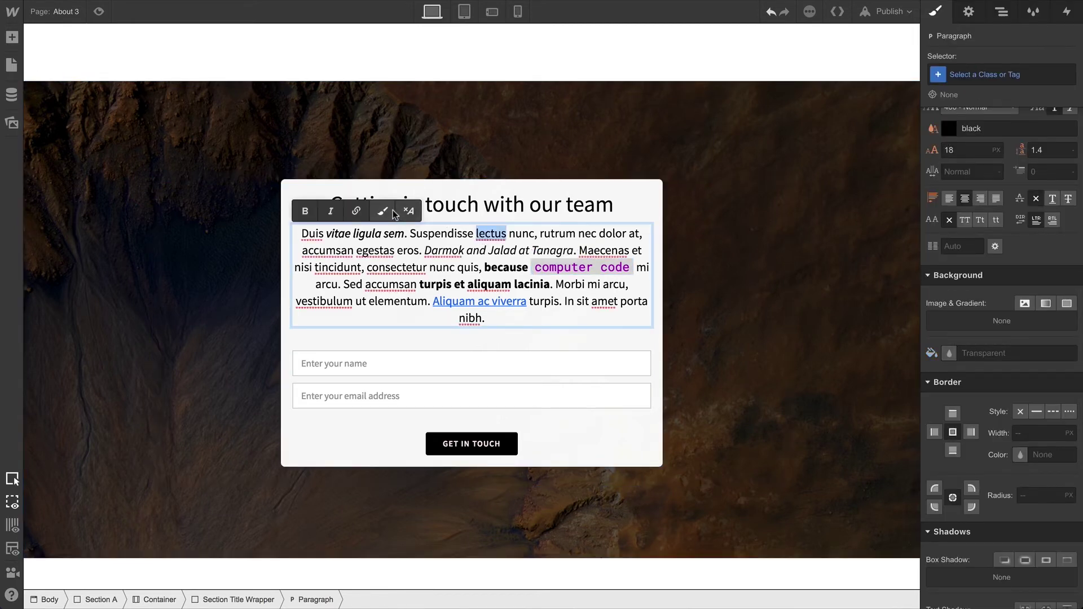
{"action": "left_click", "coordinate": [390, 210]}
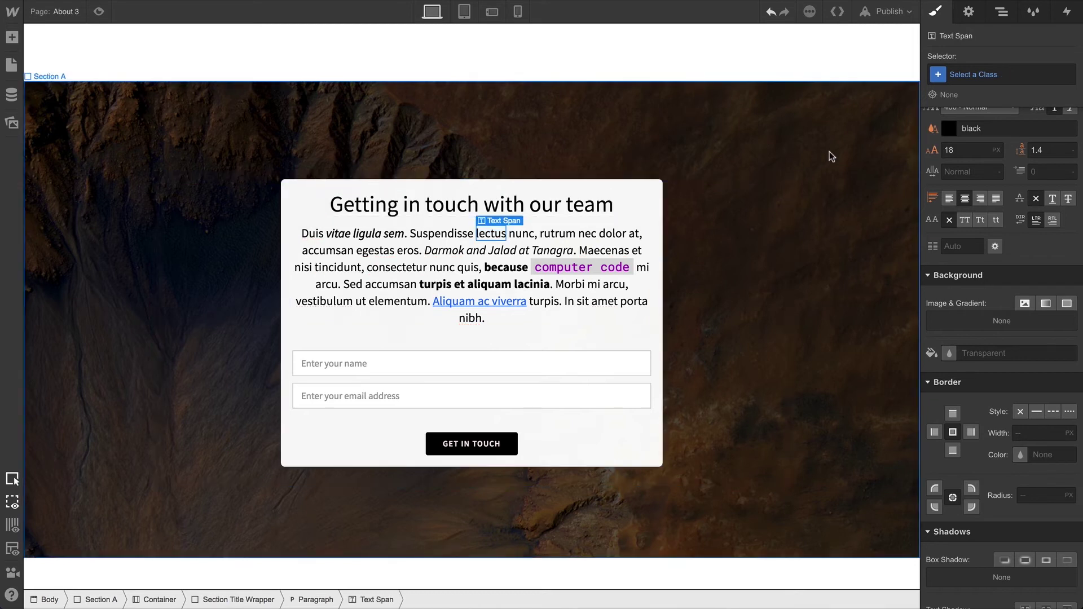
{"action": "left_click", "coordinate": [946, 130]}
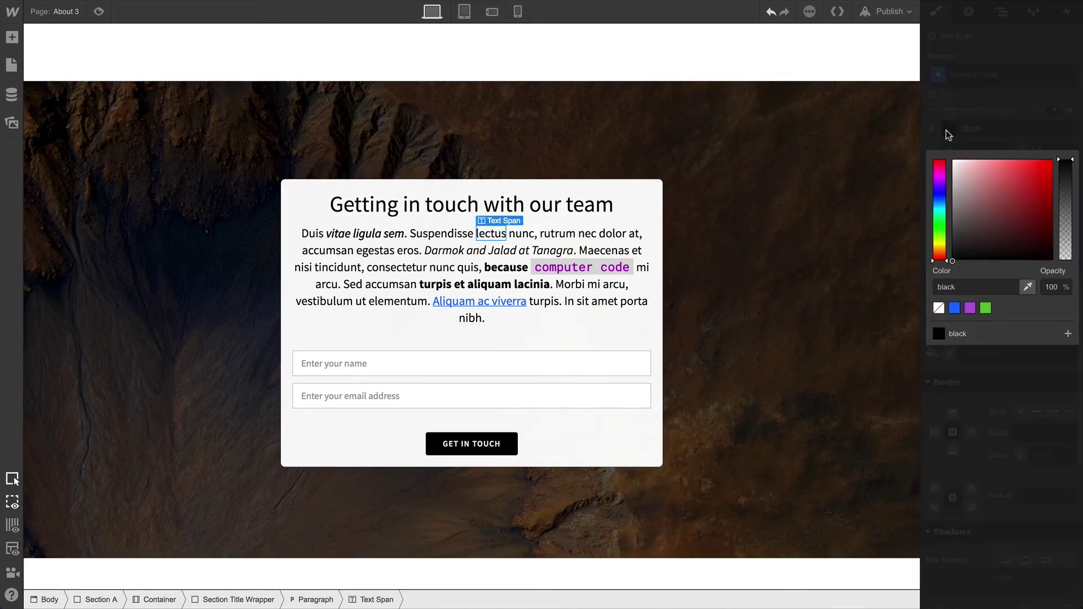
{"action": "left_click", "coordinate": [940, 226]}
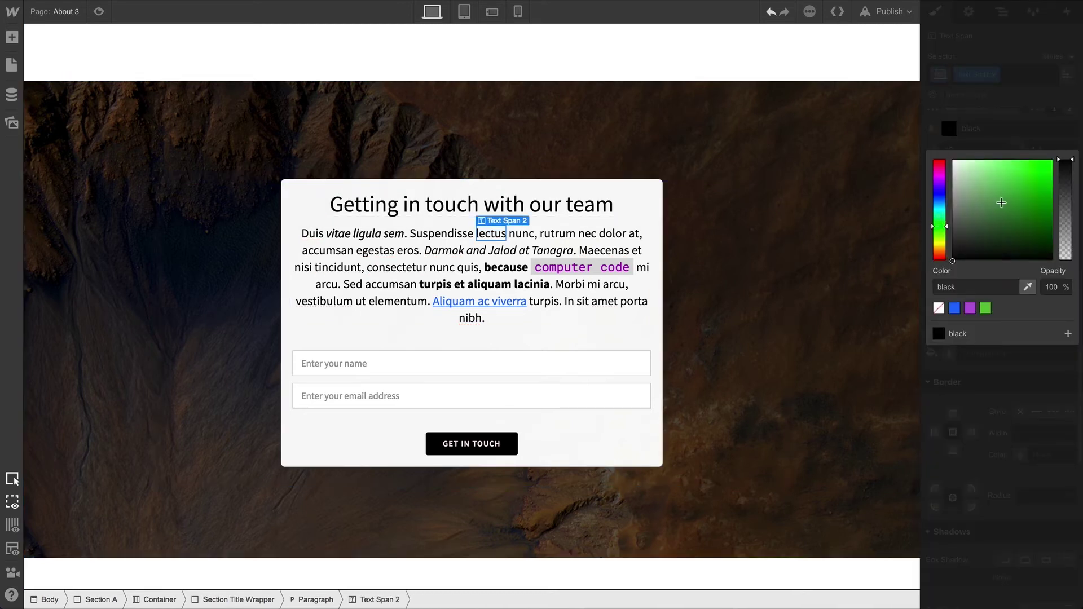
{"action": "left_click_drag", "start_coordinate": [997, 205], "coordinate": [1072, 157]}
{"action": "left_click", "coordinate": [1058, 128]}
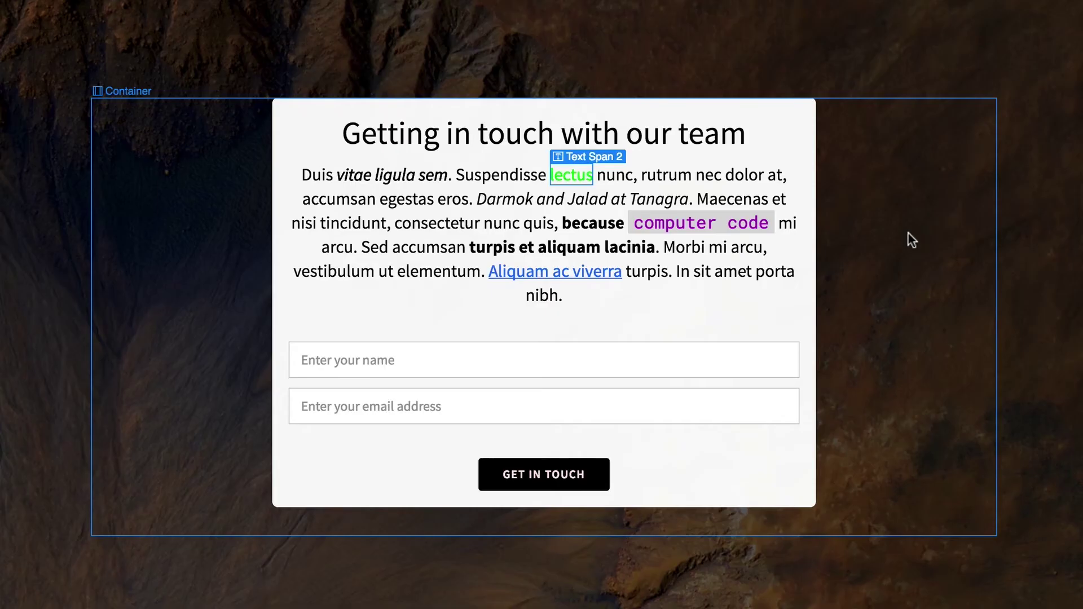
{"action": "left_click", "coordinate": [758, 259]}
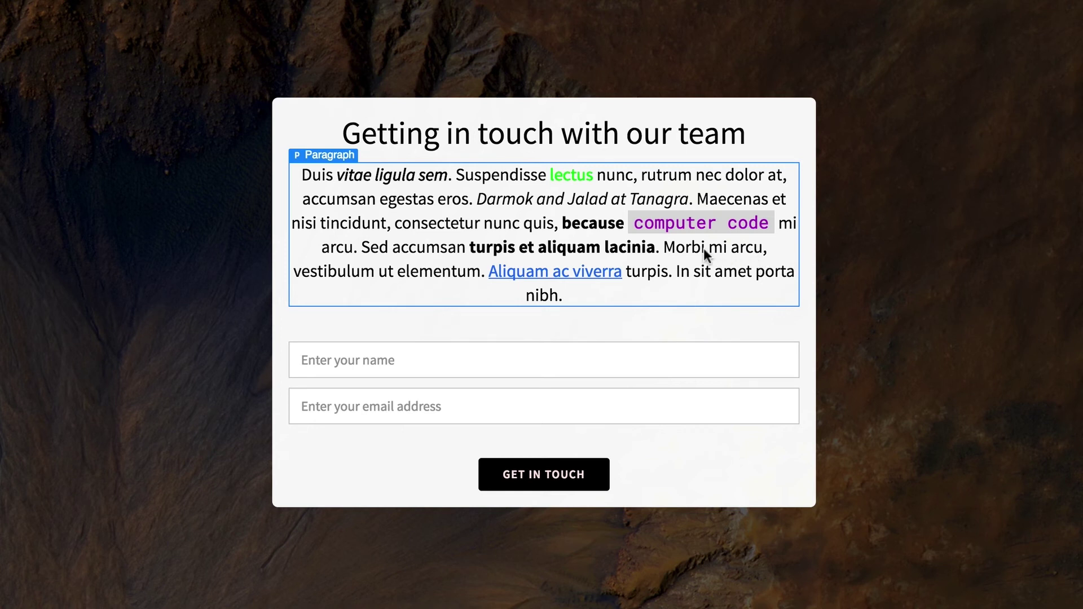
Step: Unbold 'because', then clear formatting from 'Suspendisse' through 'computer code' and the whole paragraph
{"action": "double_click", "coordinate": [589, 224]}
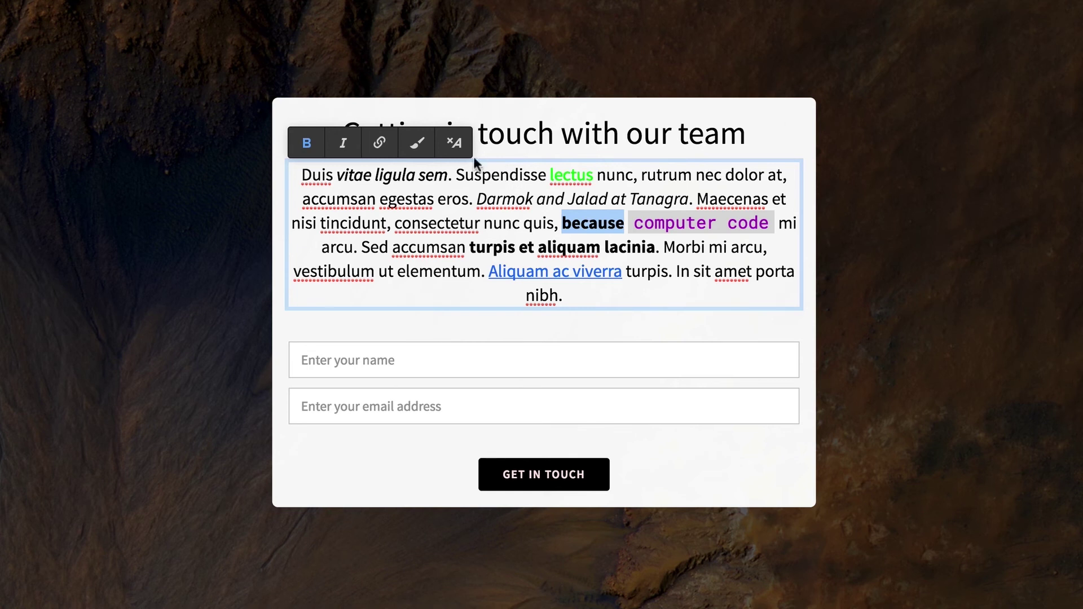
{"action": "left_click", "coordinate": [455, 144]}
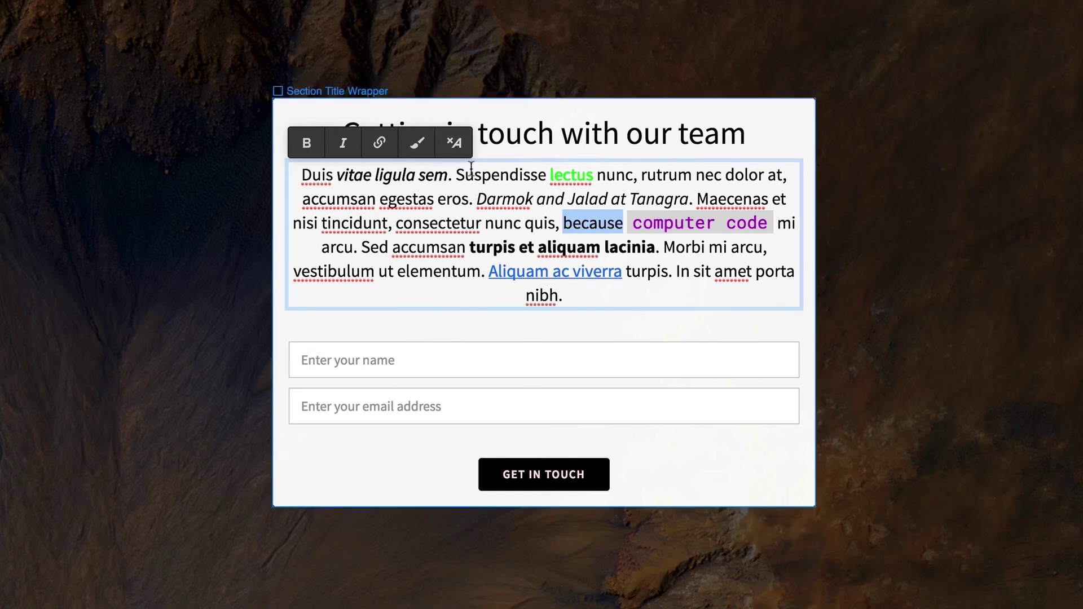
{"action": "left_click_drag", "start_coordinate": [471, 170], "coordinate": [766, 228]}
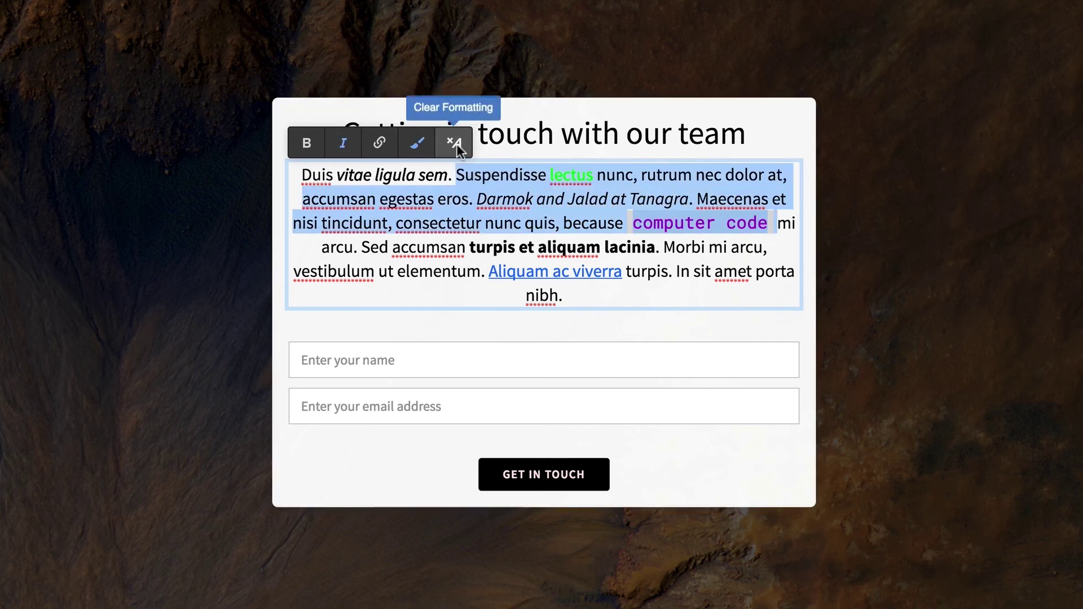
{"action": "left_click", "coordinate": [454, 145]}
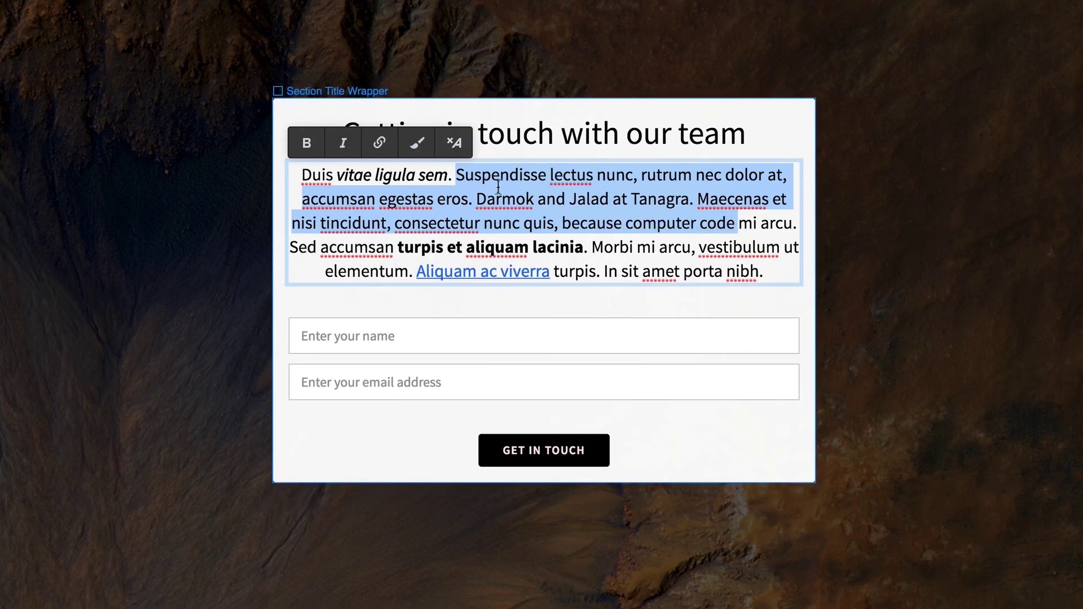
{"action": "triple_click", "coordinate": [532, 211]}
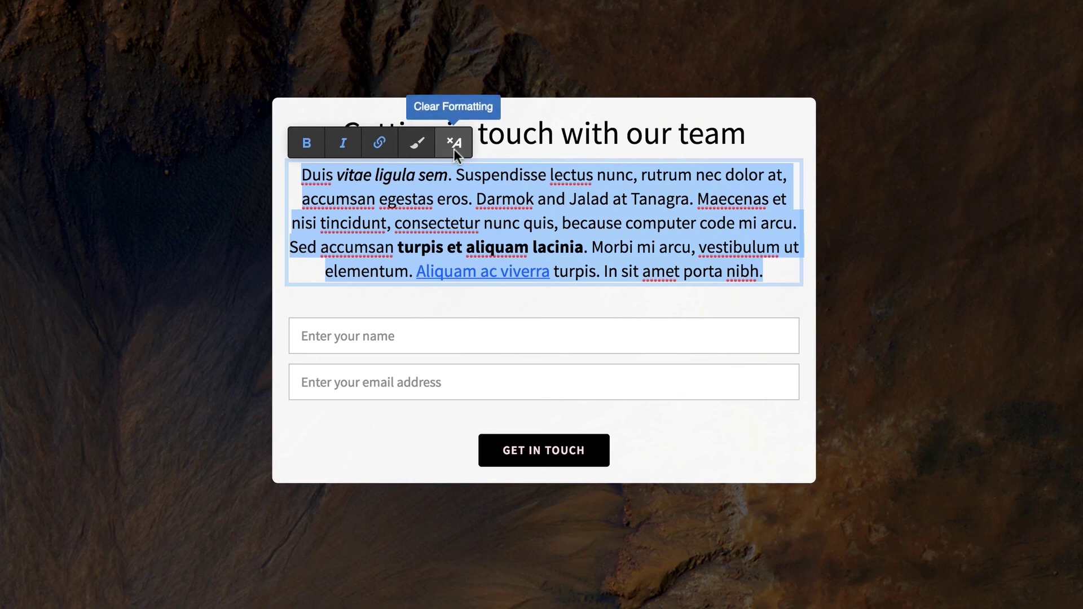
{"action": "left_click", "coordinate": [454, 145]}
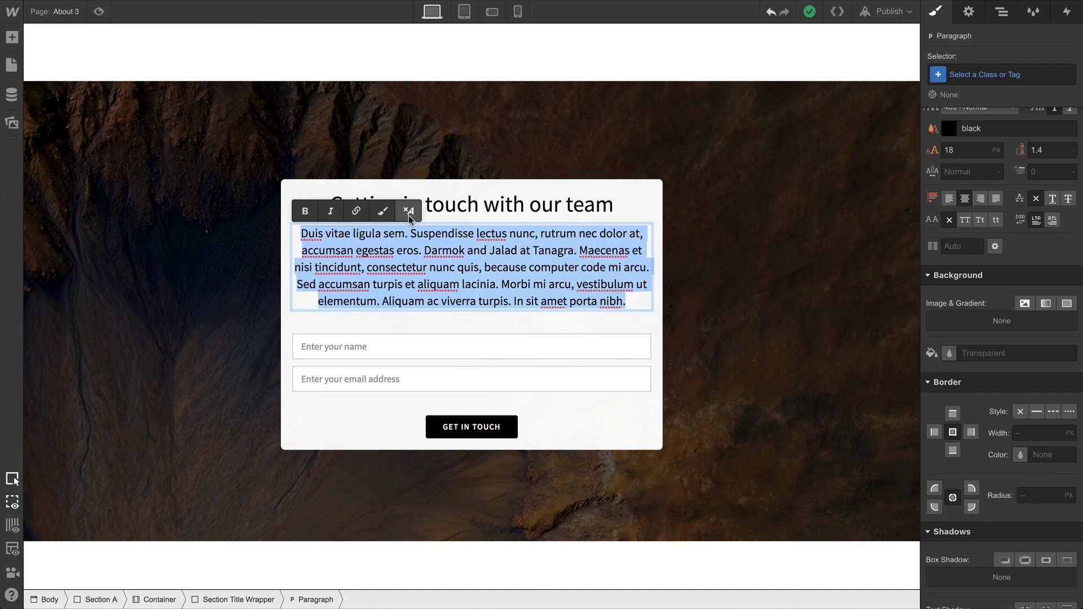
Step: Add a new paragraph to the container, widen the gap below the first one, and select 'vitae ligula sem'
{"action": "key", "text": "Escape"}
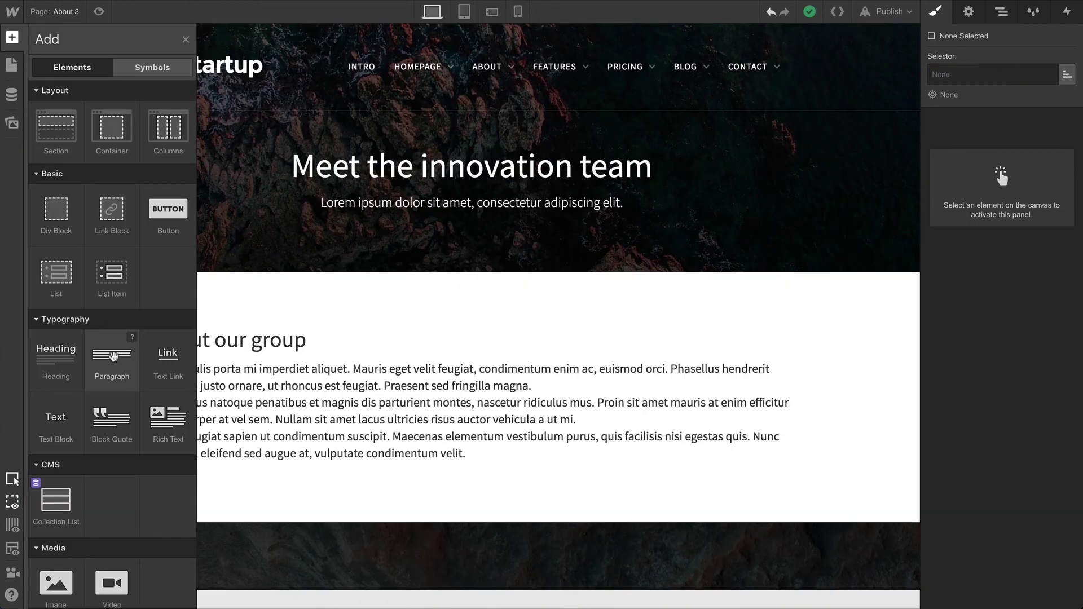
{"action": "left_click_drag", "start_coordinate": [113, 356], "coordinate": [181, 355]}
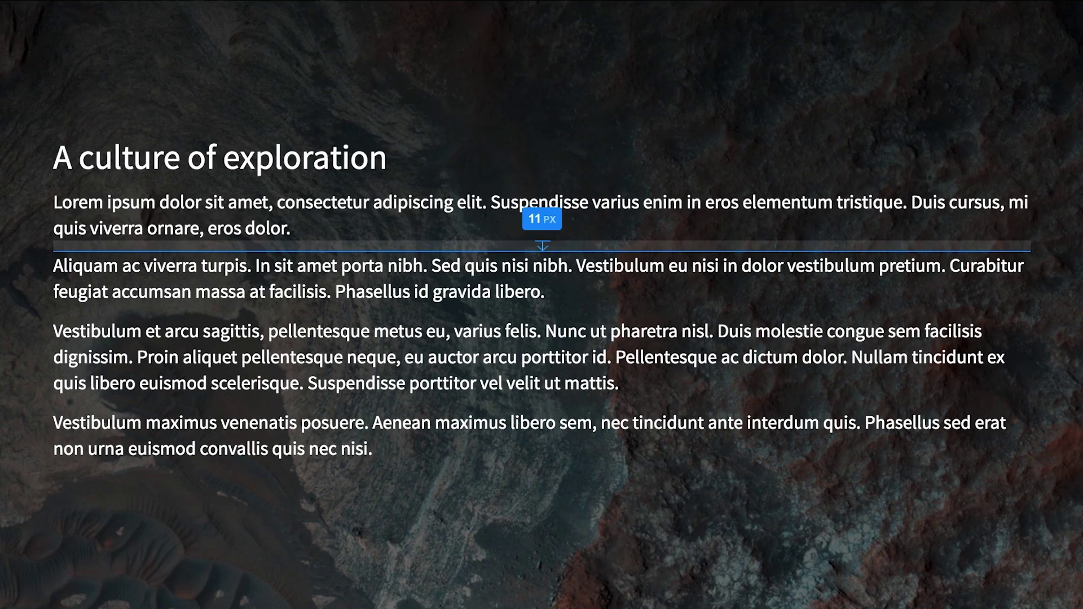
{"action": "left_click_drag", "start_coordinate": [542, 246], "coordinate": [542, 252]}
{"action": "left_click_drag", "start_coordinate": [323, 233], "coordinate": [407, 234]}
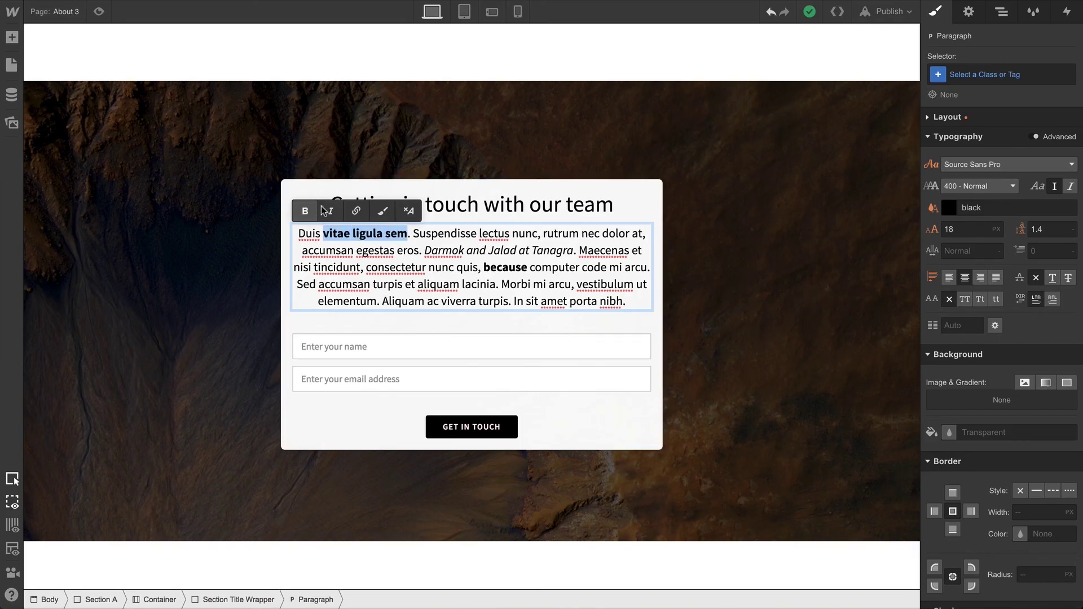